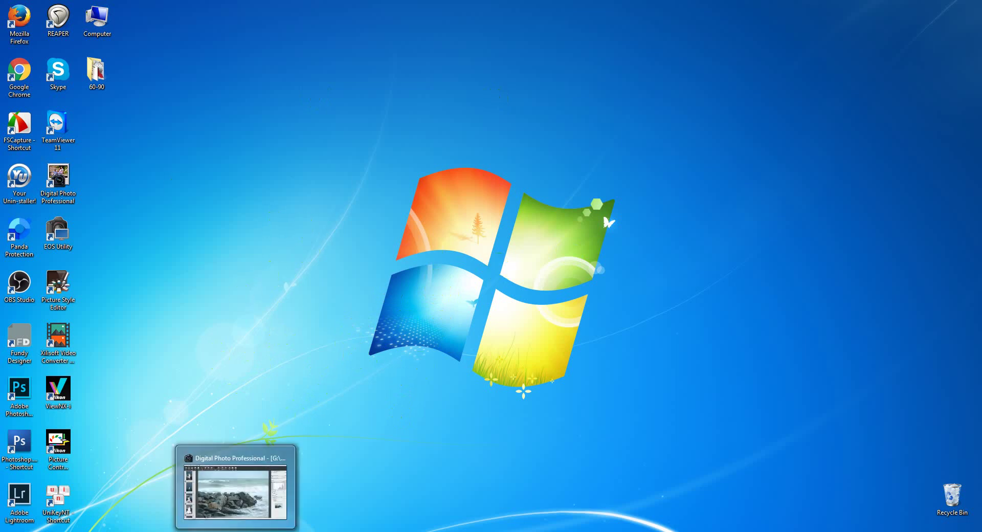
Bring Digital Photo Professional to the front and browse the beach portraits
left_click(236, 486)
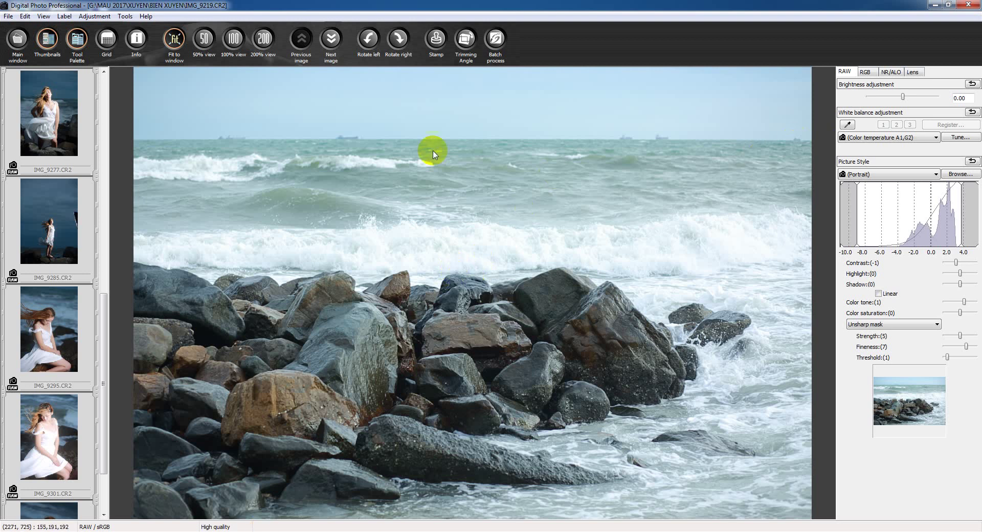
left_click_drag(477, 296, 480, 332)
left_click(449, 291)
left_click(517, 297)
left_click(439, 302)
left_click(530, 319)
View IMG_9285, then scroll back up and open the IMG_9219 rocky seascape
mouse_move(104, 321)
left_mouse_down()
mouse_move(120, 109)
mouse_move(115, 375)
left_mouse_up()
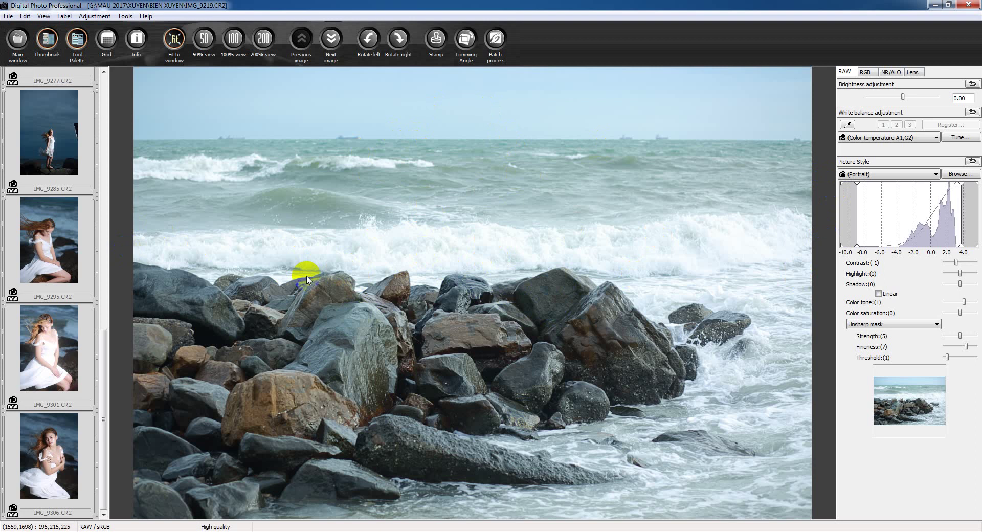
left_click(56, 127)
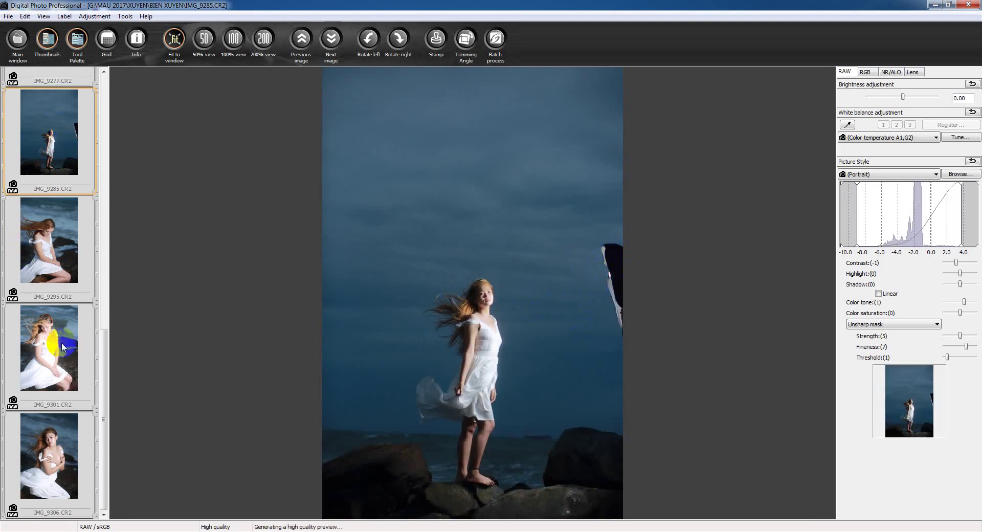
left_click_drag(101, 379, 103, 105)
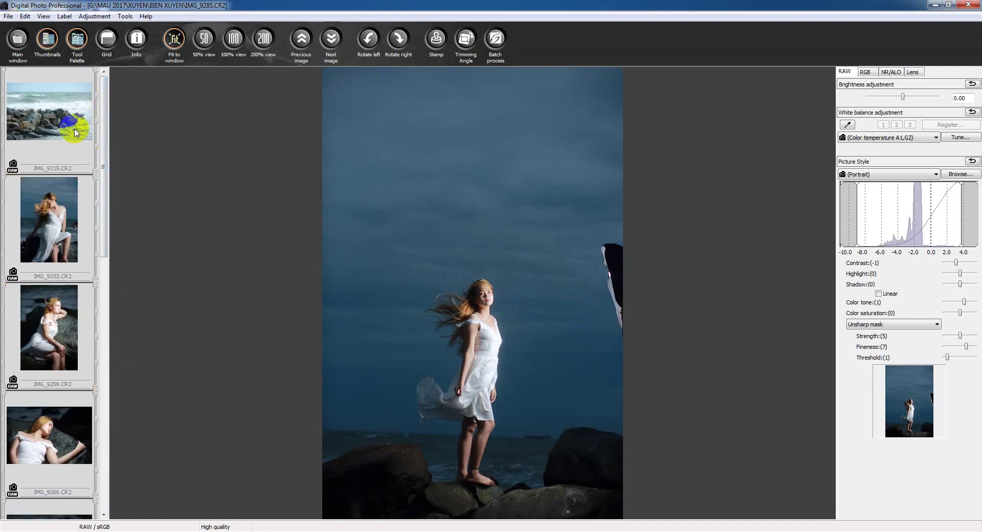
left_click(62, 114)
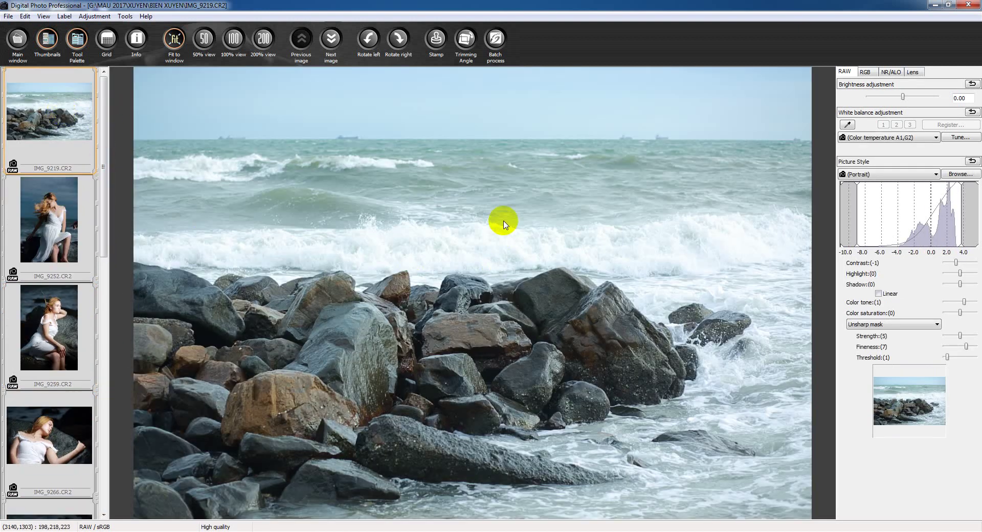
Check IMG_9219's shooting info: ISO 160 and aperture 3.2
left_click(10, 17)
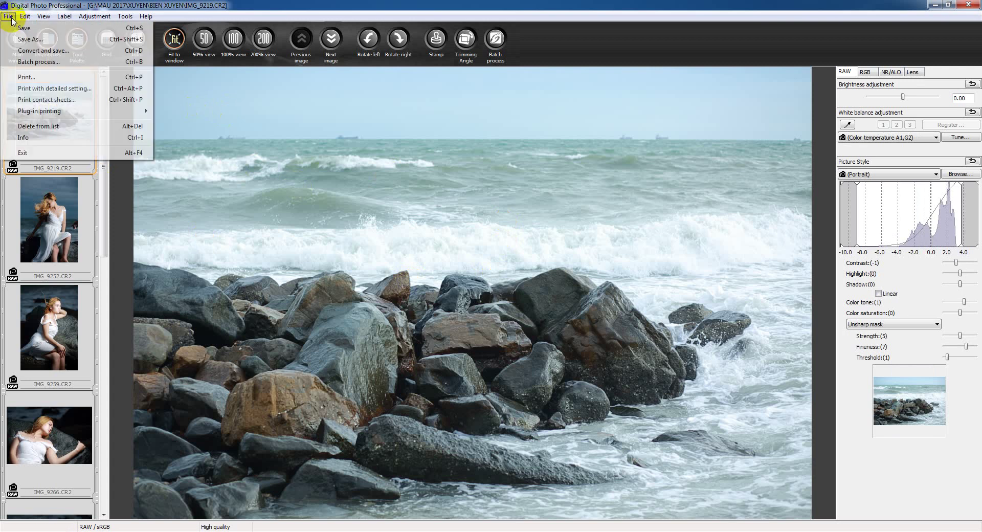
left_click(34, 138)
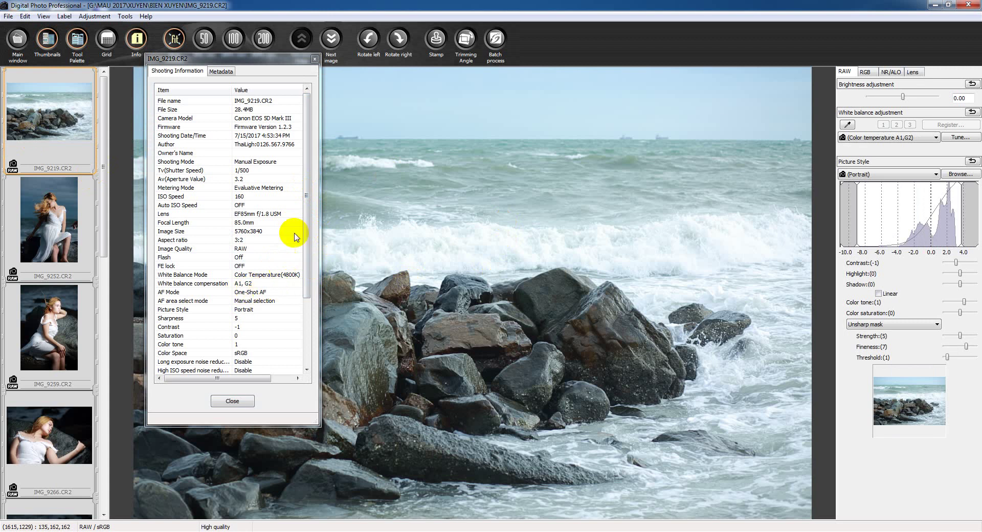
left_click(257, 198)
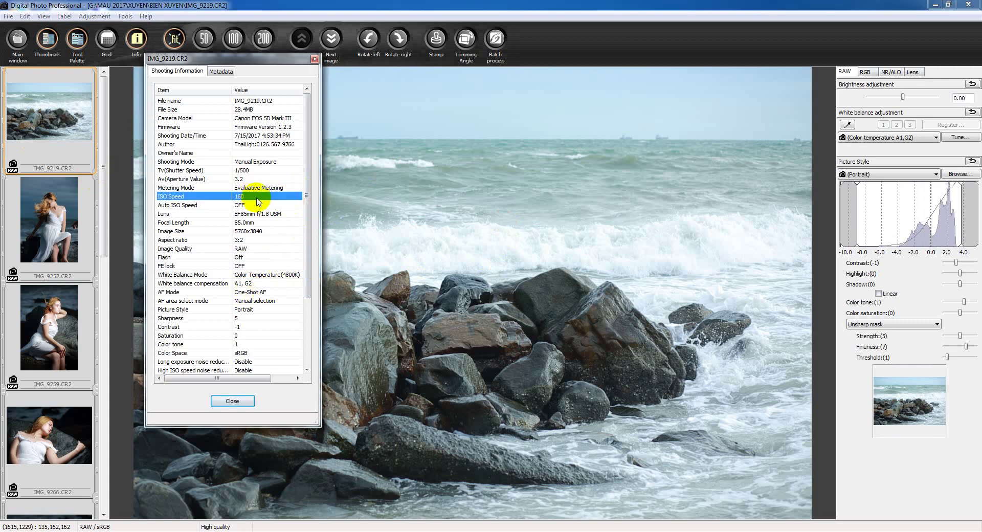
left_click(245, 179)
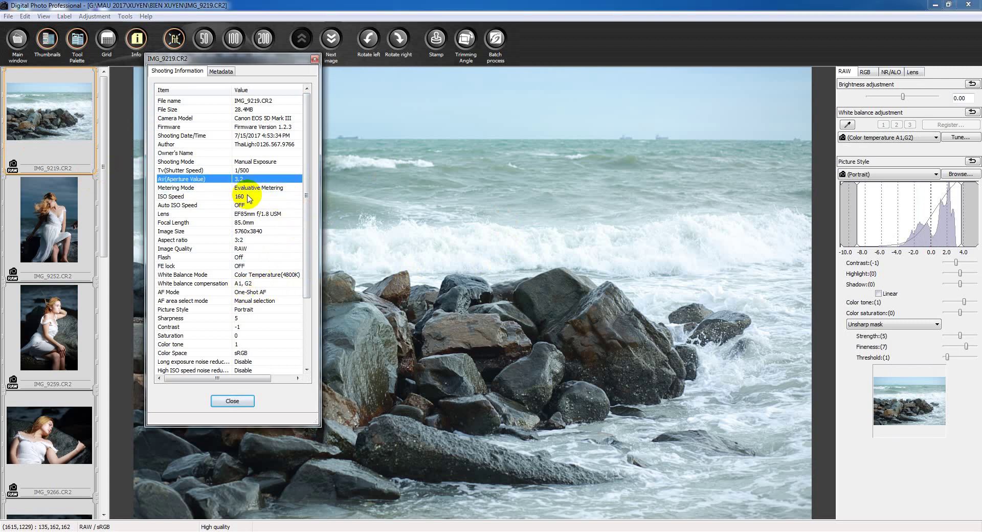
left_click(248, 197)
left_click(247, 179)
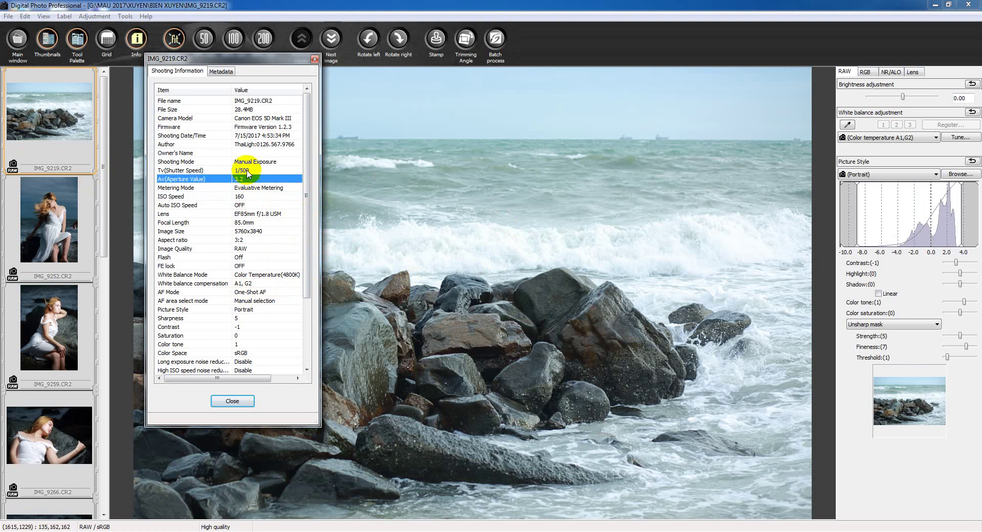
left_click(230, 401)
Read IMG_9252's shooting info (shutter 1/3200, ISO 100), then view IMG_9259
left_click(59, 217)
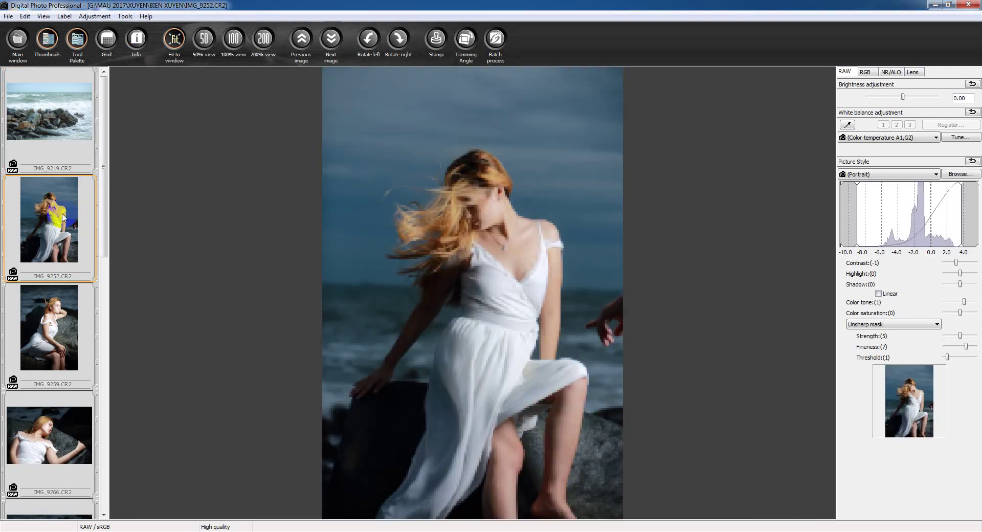
left_click(9, 16)
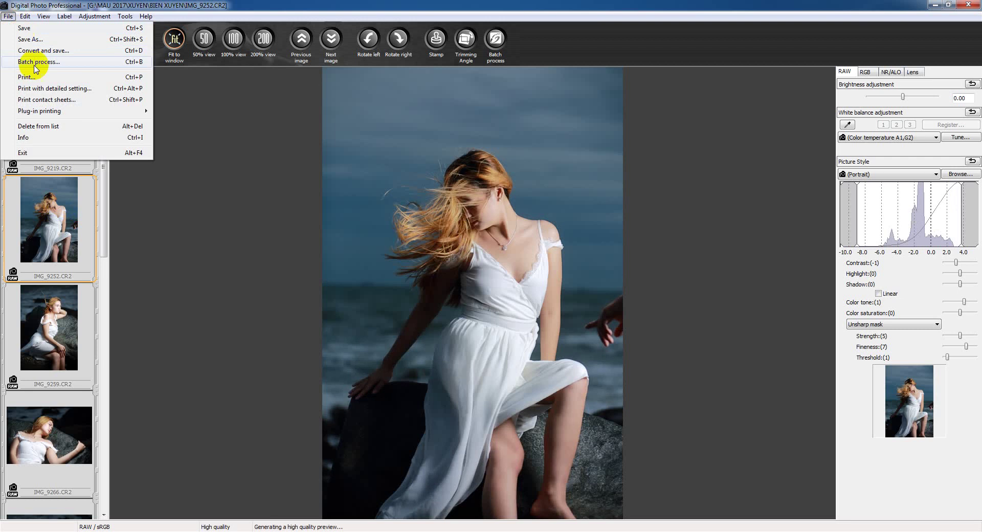
left_click(37, 139)
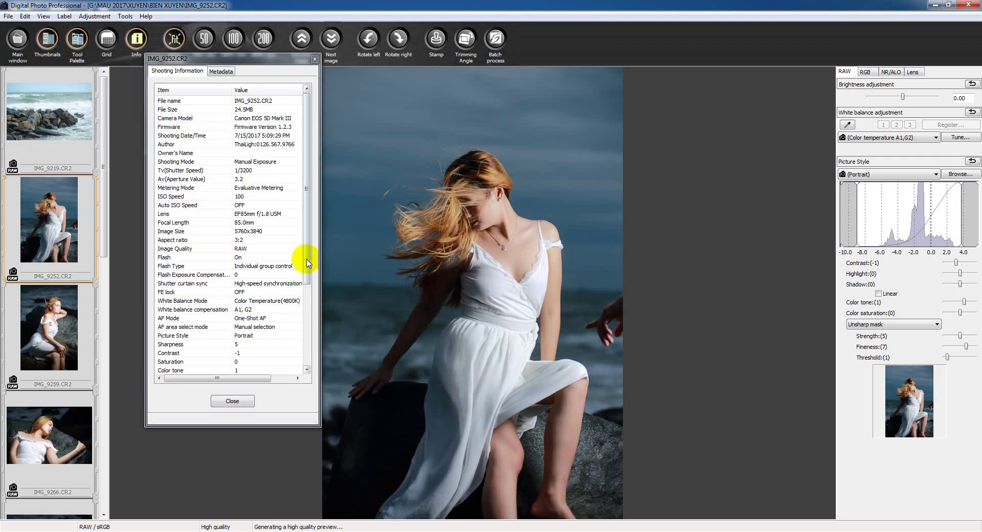
left_click(250, 171)
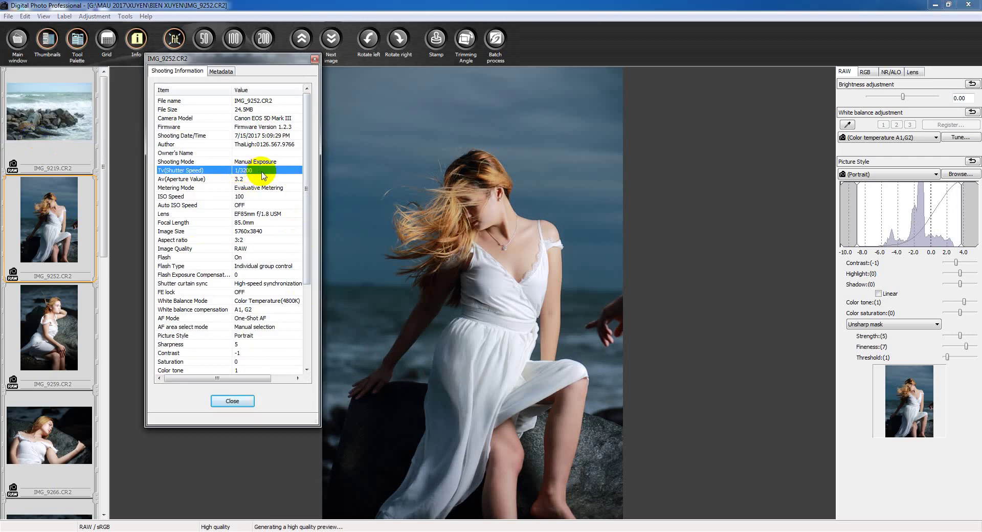
left_click(252, 200)
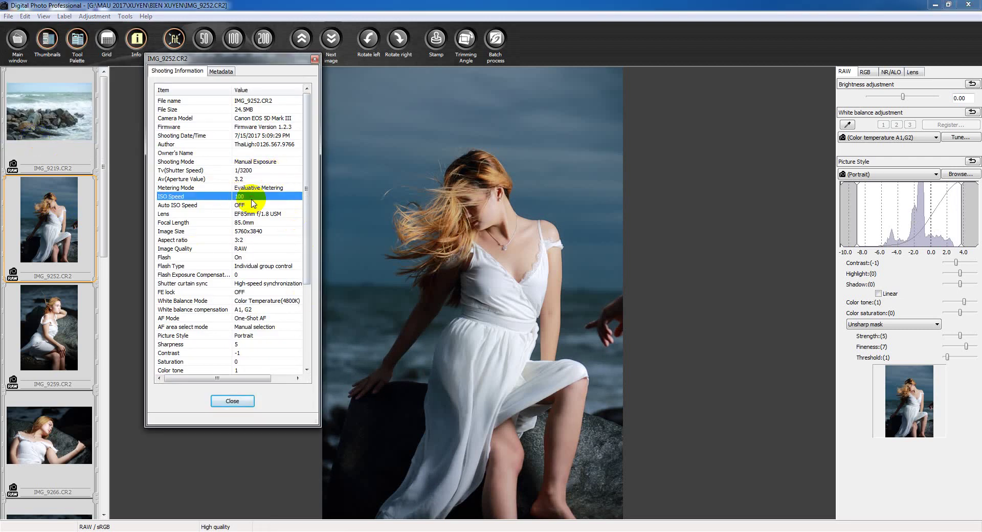
left_click(224, 401)
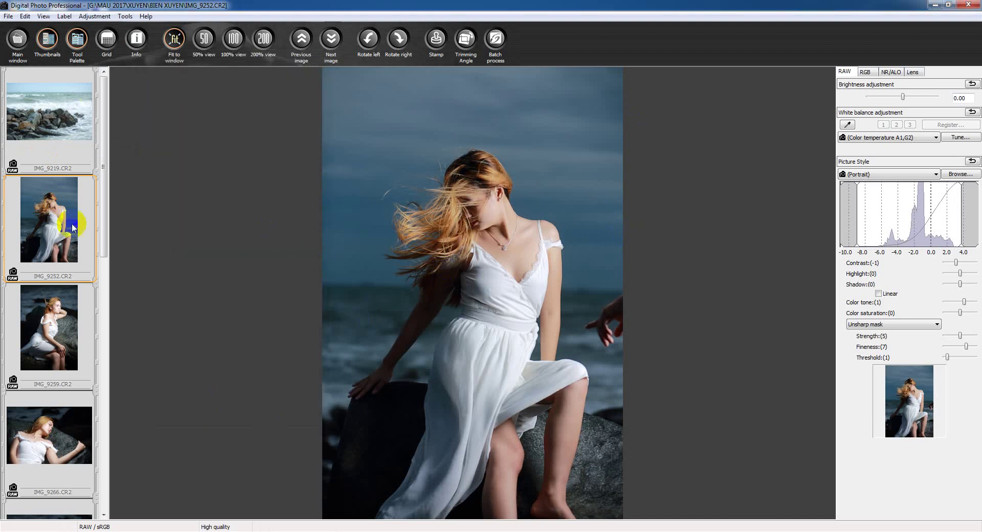
left_click_drag(107, 228, 105, 250)
left_click(61, 239)
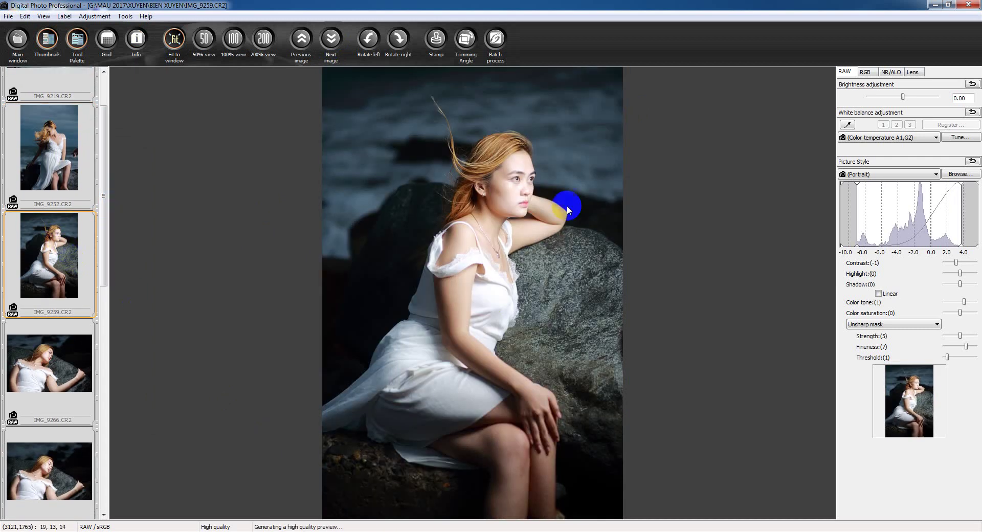
Open the XUYEN\HD folder and preview the edited IMG_9252A full size in ACDSee
key("alt+Tab")
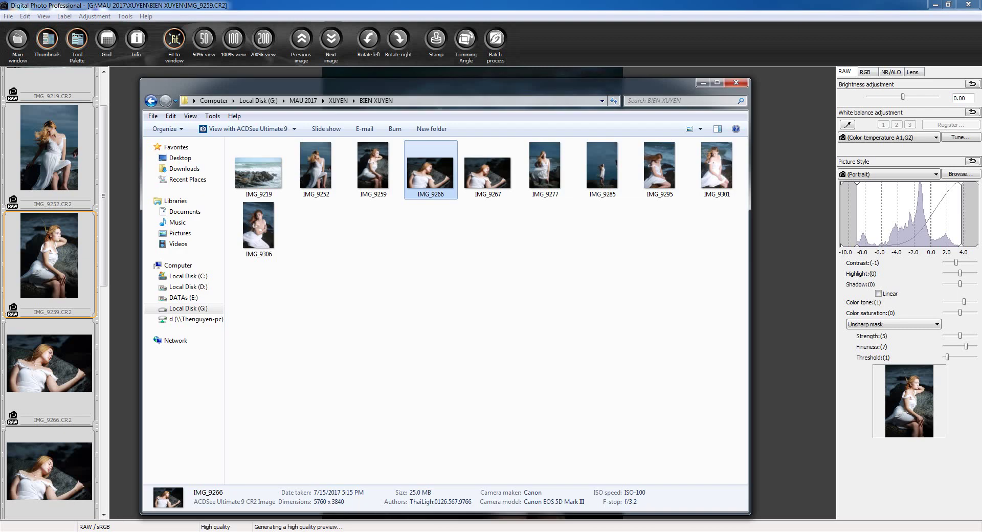
left_click(151, 101)
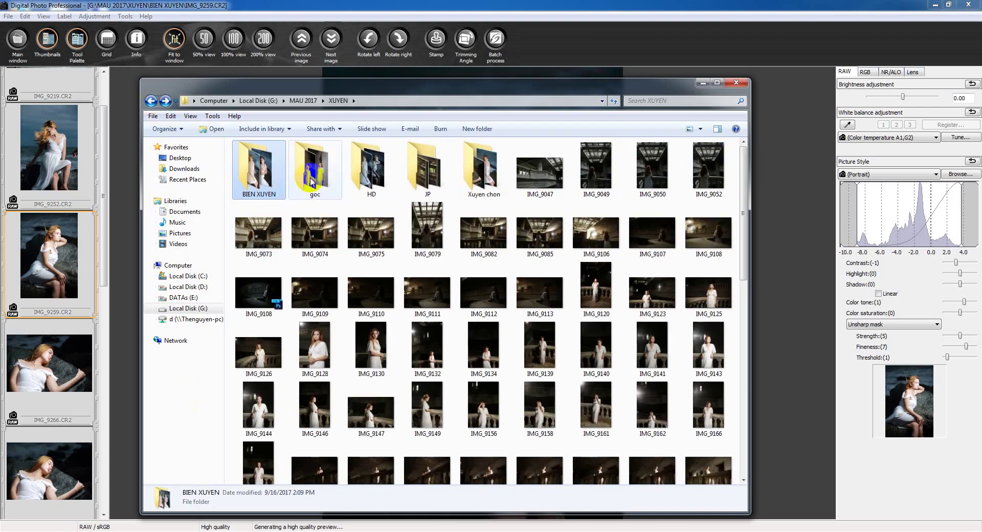
double_click(364, 163)
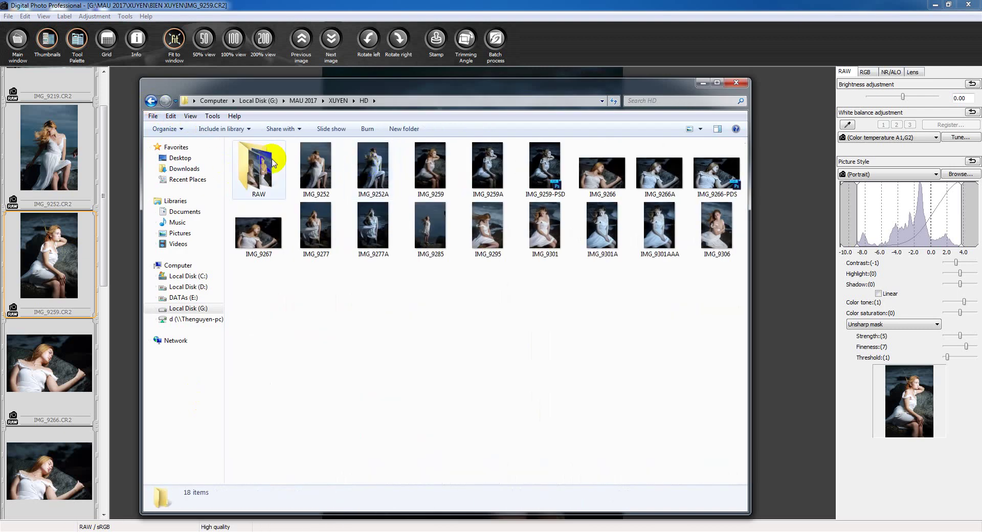
double_click(361, 169)
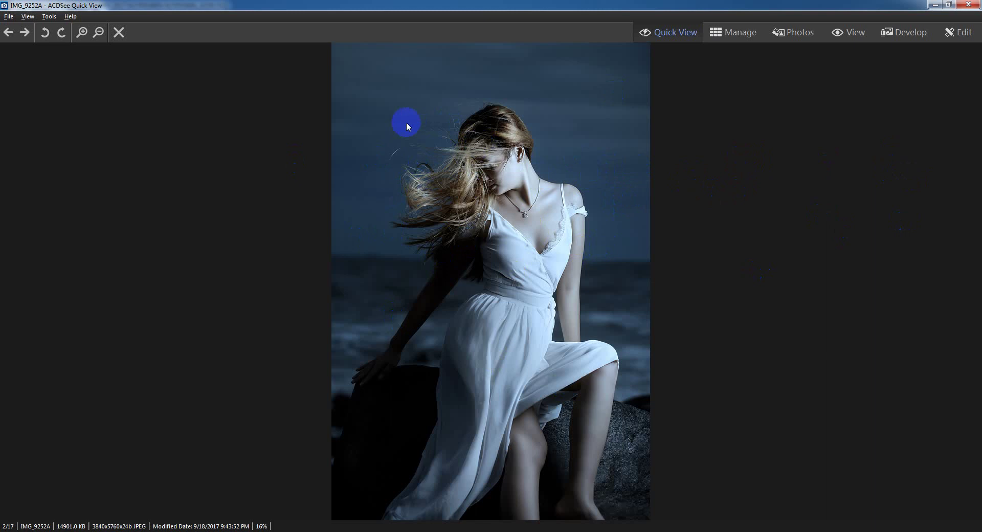
left_click(973, 6)
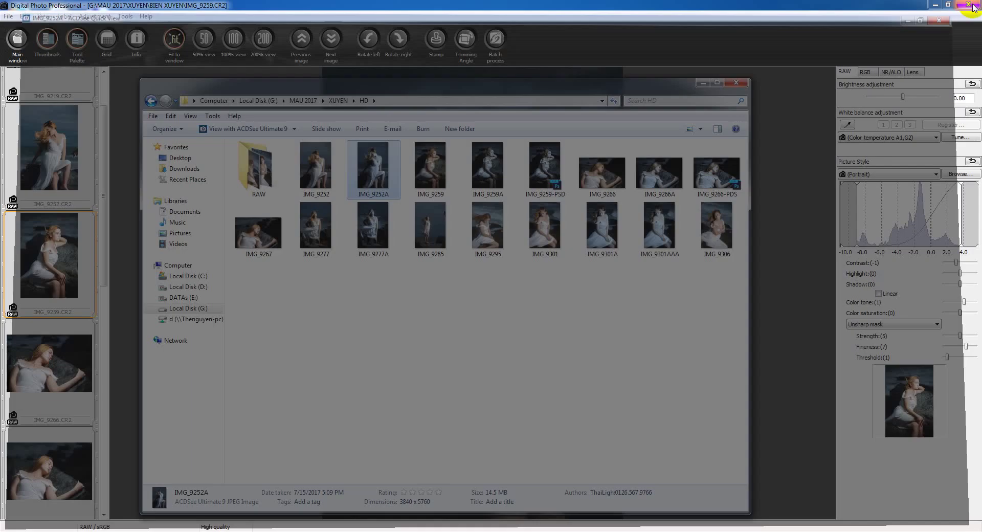
Return to Digital Photo Professional and open IMG_9285.CR2 from the thumbnail strip
left_click(658, 47)
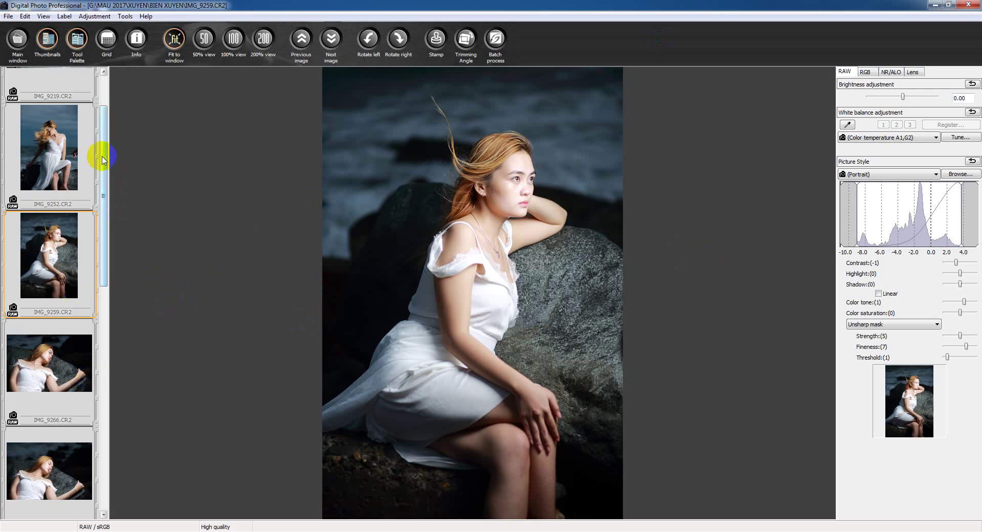
left_click_drag(103, 160, 116, 283)
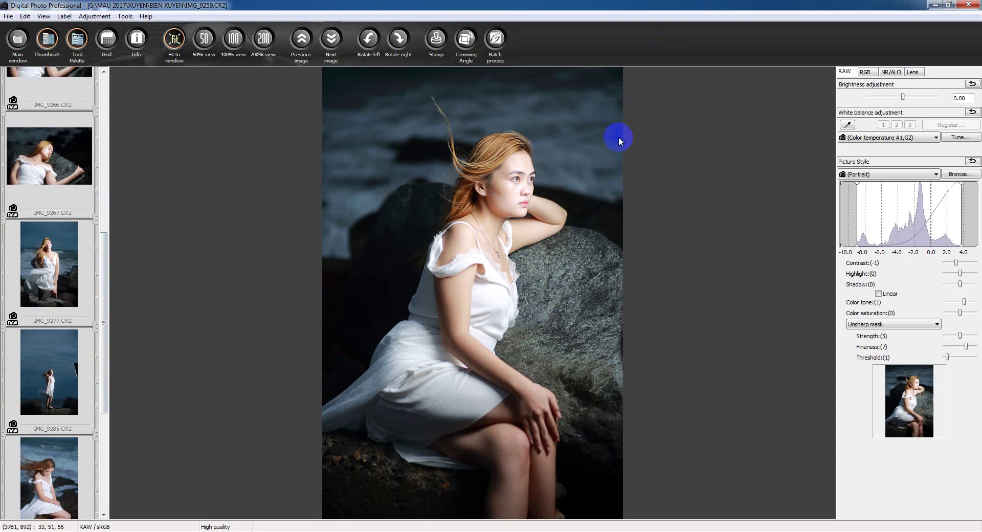
left_click(103, 283)
left_click(49, 372)
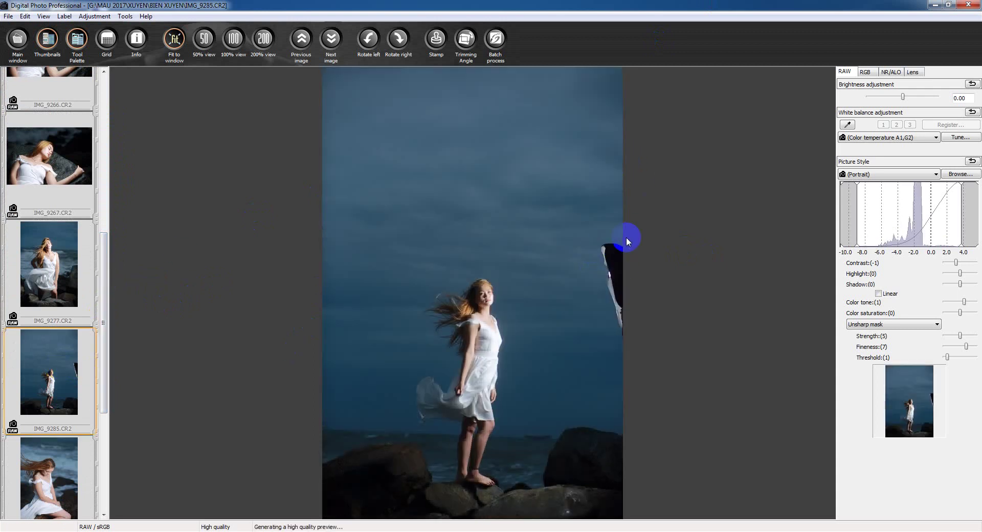
Watch the YouTube video full screen, then minimize Firefox to reveal IMG_9285 in DPP
key("alt+Tab")
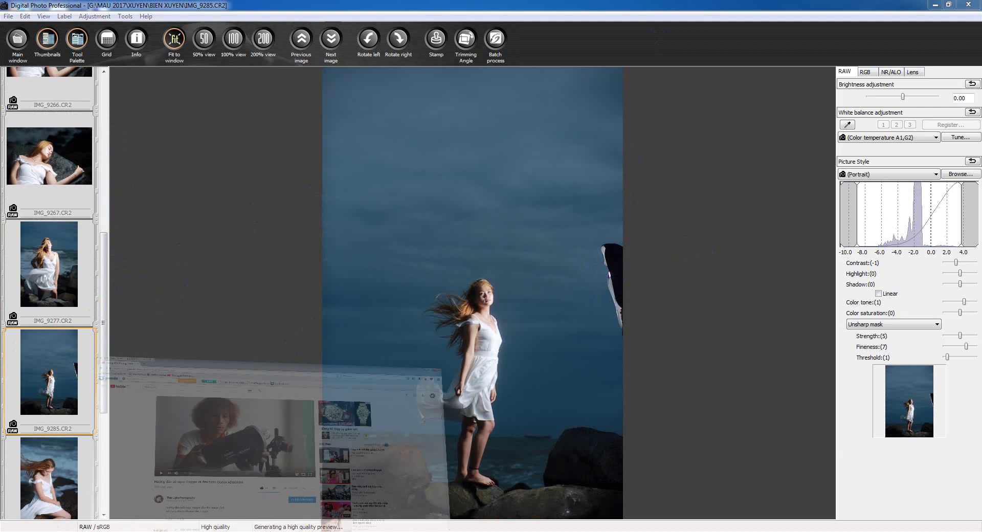
left_click(582, 357)
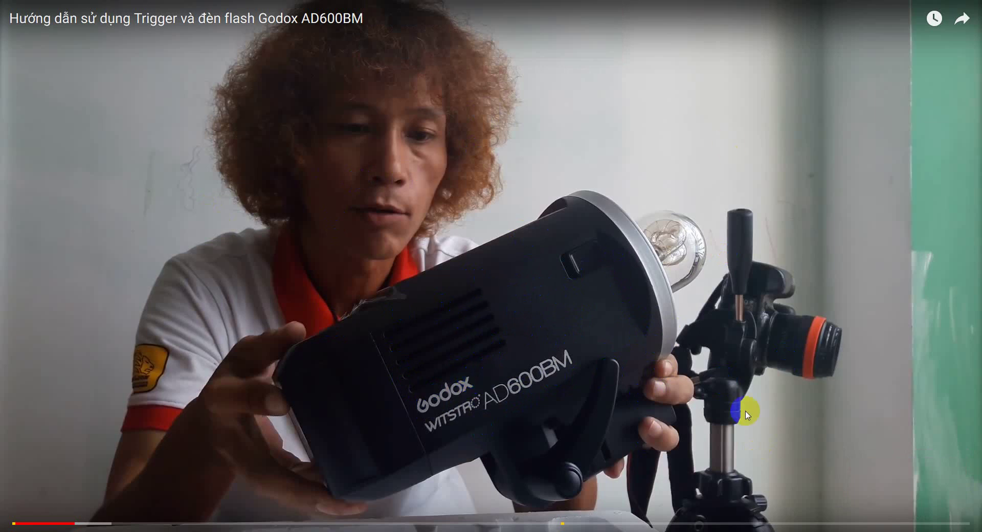
left_click(961, 521)
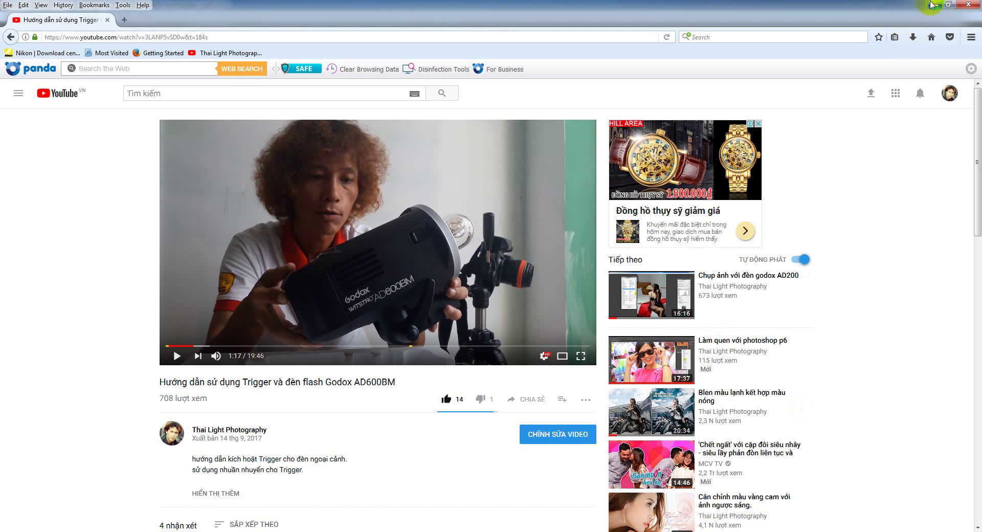
left_click(933, 5)
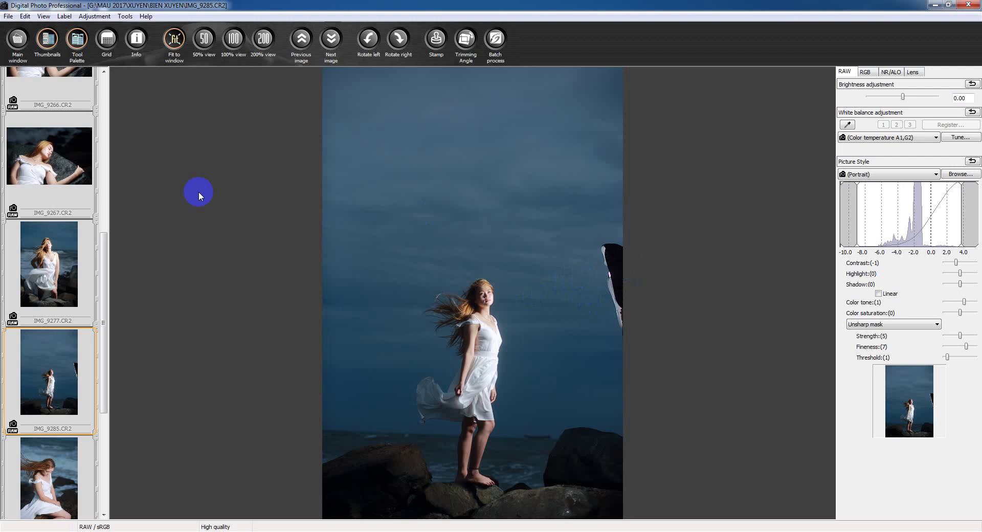
Scroll the thumbnail strip up until IMG_9219 through IMG_9266 are visible
left_click_drag(100, 248, 104, 189)
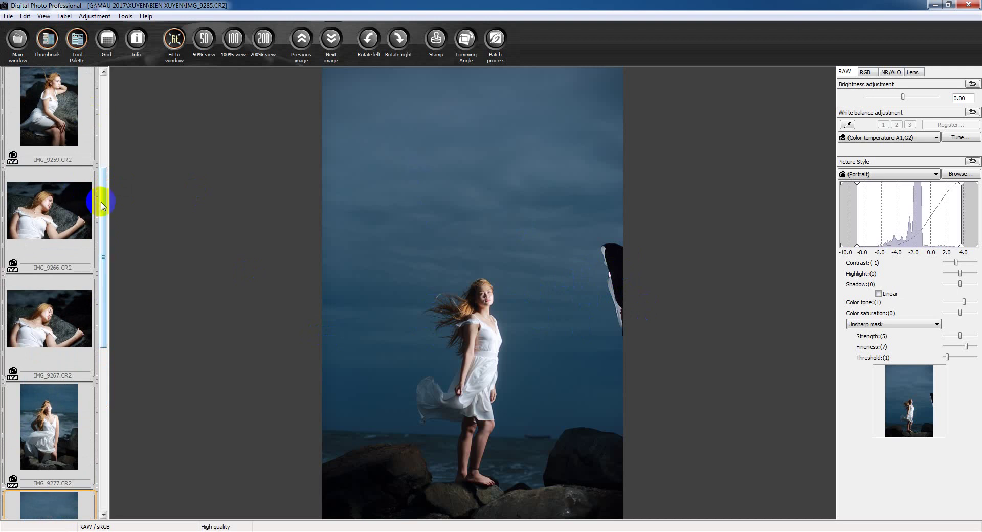
left_click_drag(104, 206, 103, 142)
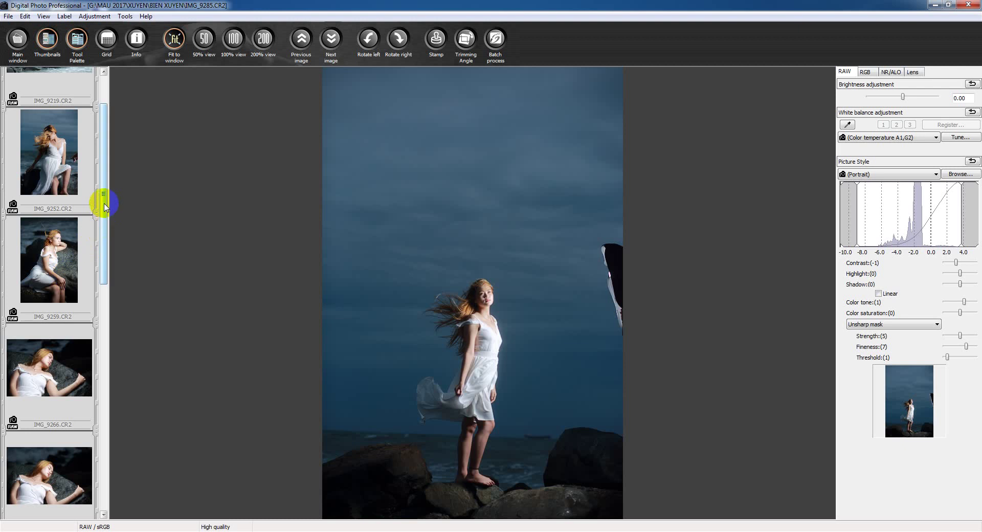
mouse_move(105, 206)
left_mouse_down()
mouse_move(89, 396)
mouse_move(88, 154)
left_mouse_up()
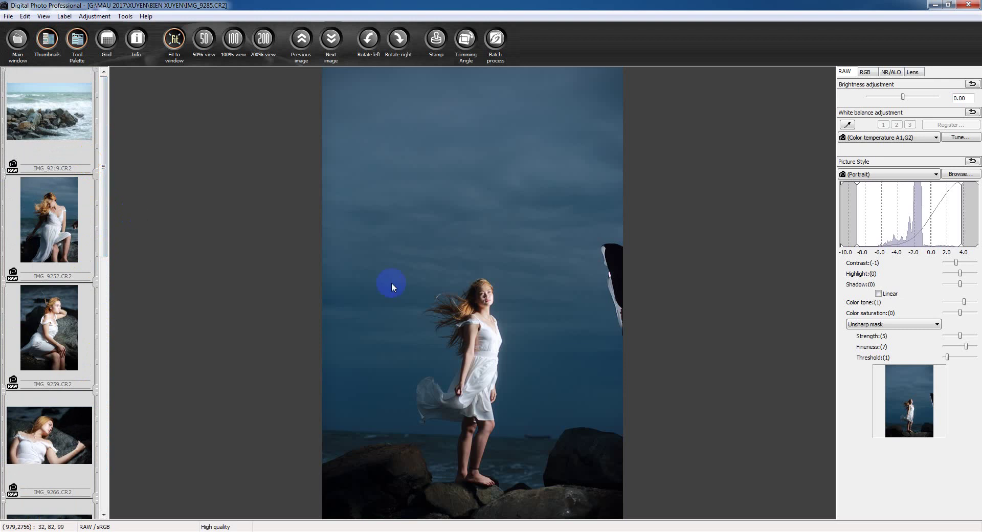
left_click(8, 16)
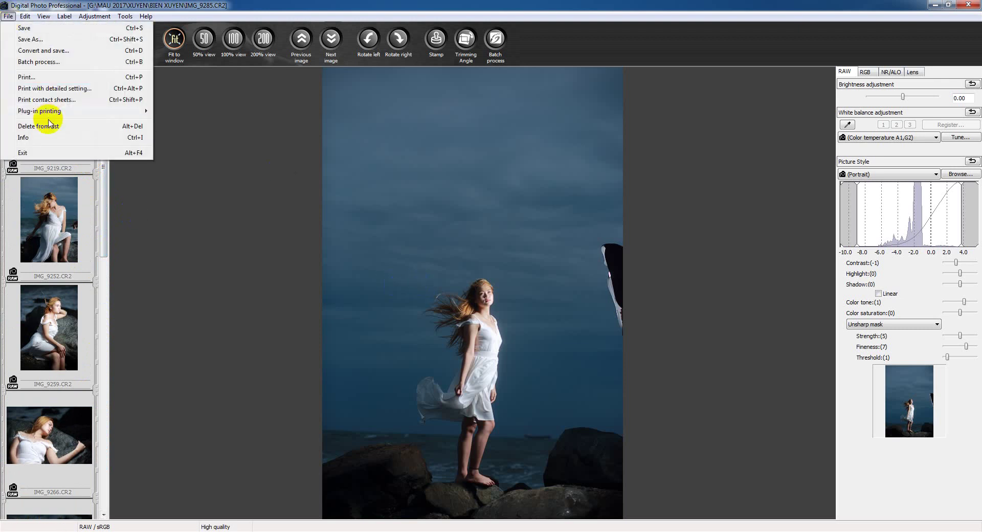
left_click(33, 142)
left_click(235, 182)
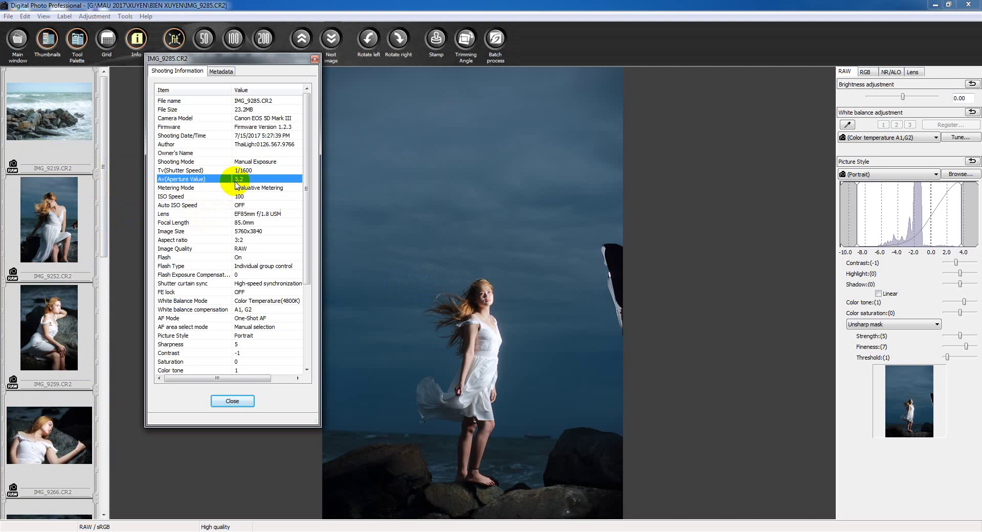
left_click(200, 426)
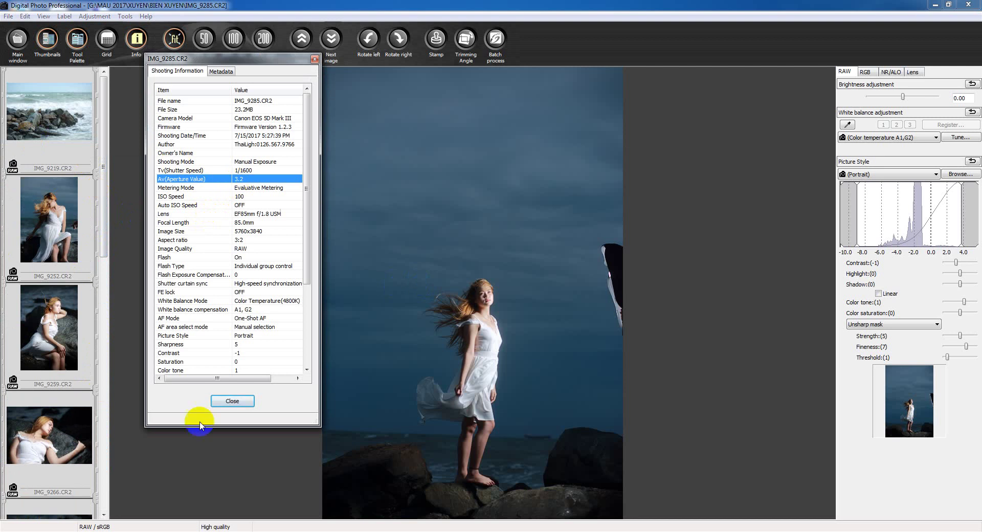
left_click(232, 400)
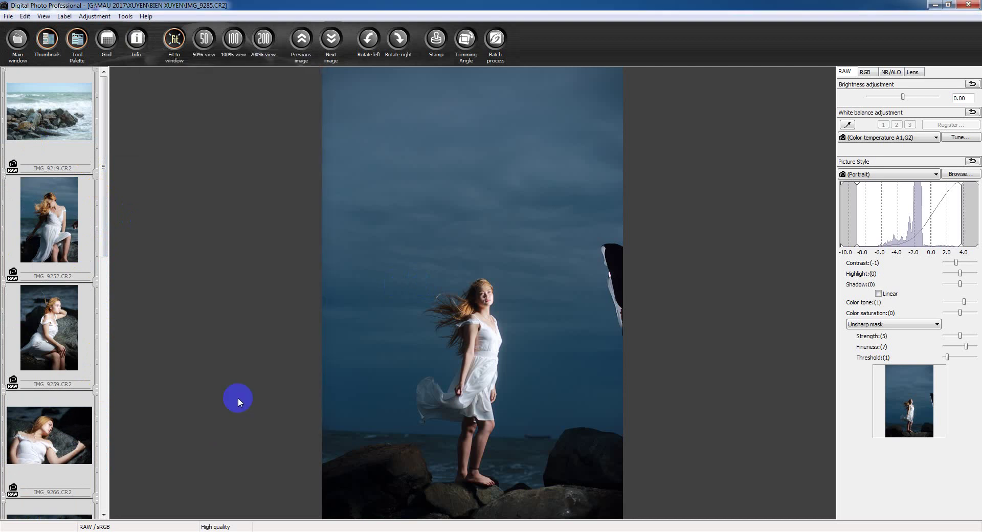
left_click(450, 301)
Compare Sharpness and Unsharp mask on IMG_9285 at full size, panning over face and dress
right_click(454, 303)
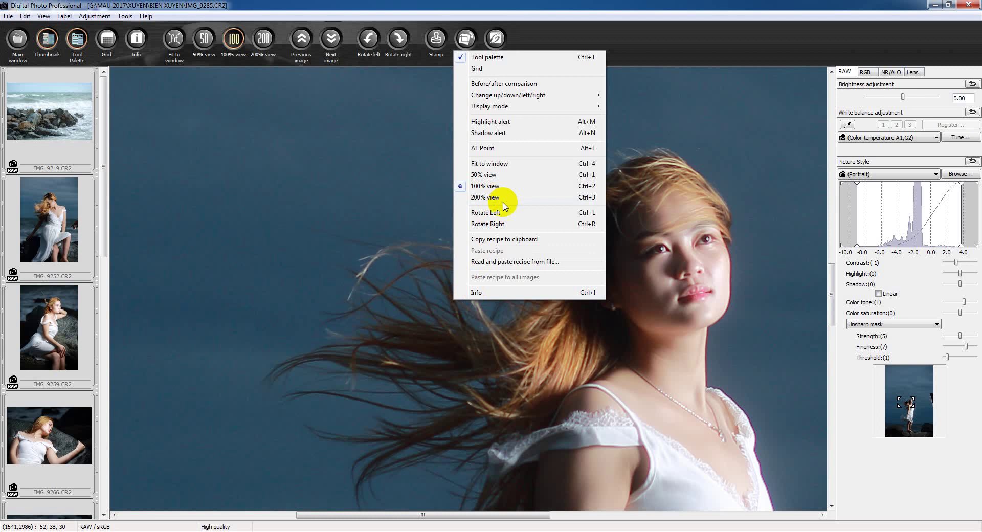
left_click(731, 299)
mouse_move(730, 319)
left_mouse_down()
mouse_move(576, 266)
mouse_move(536, 271)
left_mouse_up()
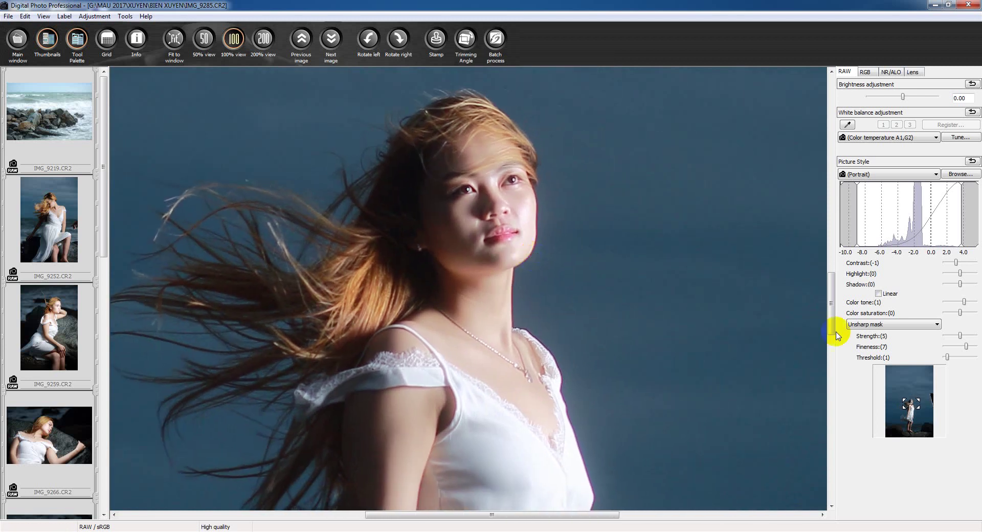
left_click(899, 325)
left_click(862, 333)
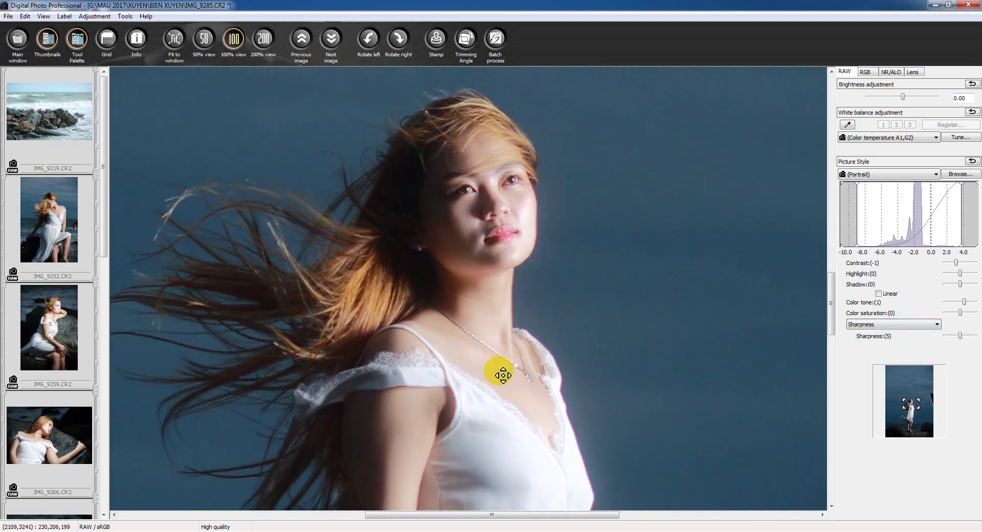
left_click_drag(500, 376, 509, 125)
left_click_drag(553, 193, 561, 298)
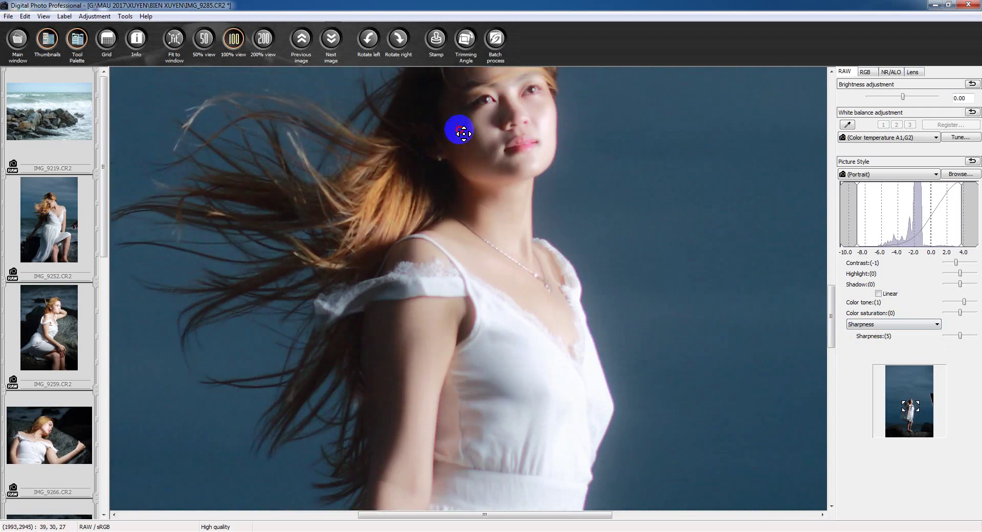
left_click_drag(460, 127, 484, 165)
left_click(870, 324)
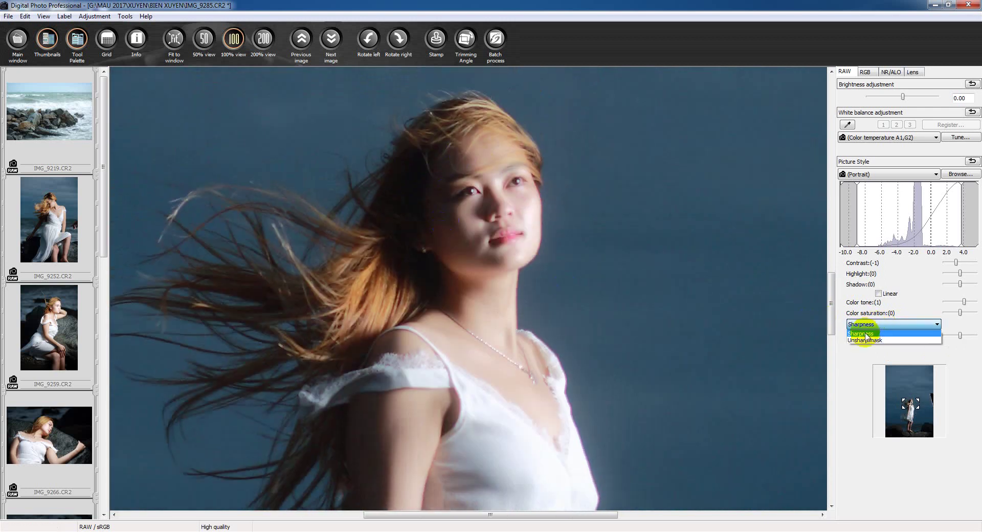
left_click(869, 324)
left_click(866, 335)
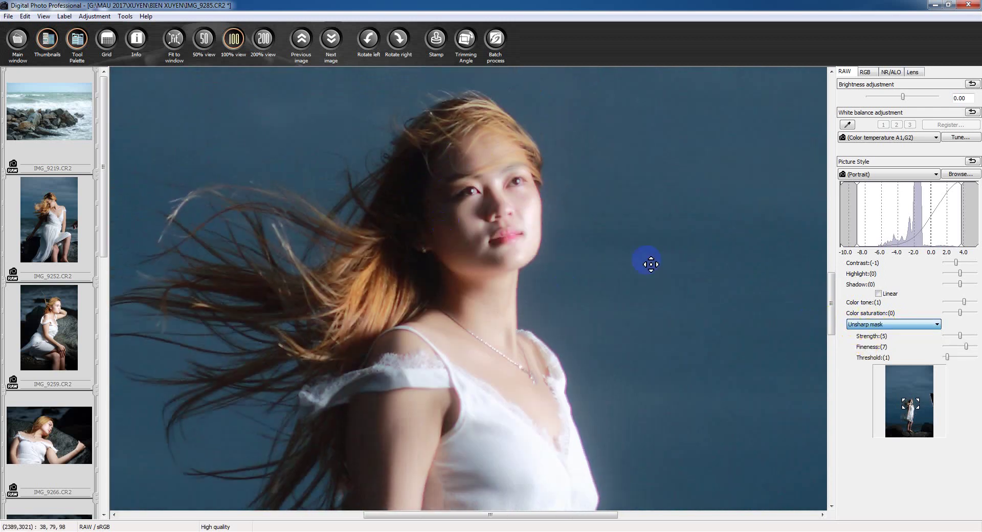
Open IMG_9259 and pan over her necklace, face, earring and dress
left_click(33, 325)
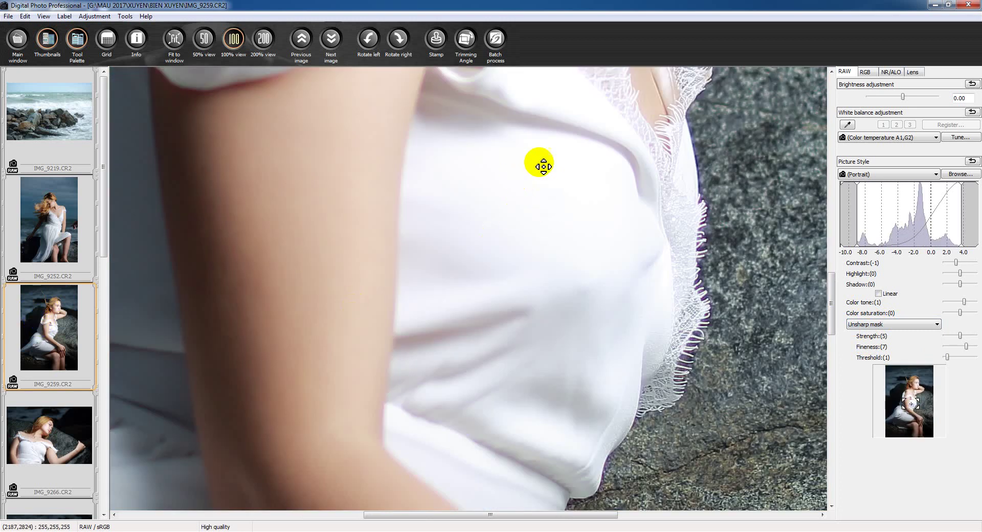
left_click_drag(542, 164, 570, 344)
left_click_drag(544, 210, 565, 340)
left_click_drag(562, 168, 561, 247)
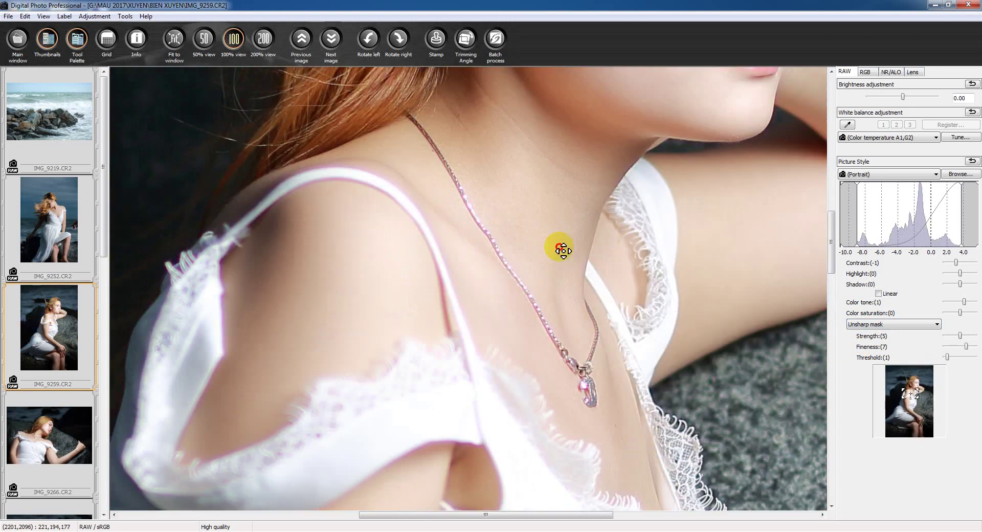
left_click_drag(532, 128, 530, 213)
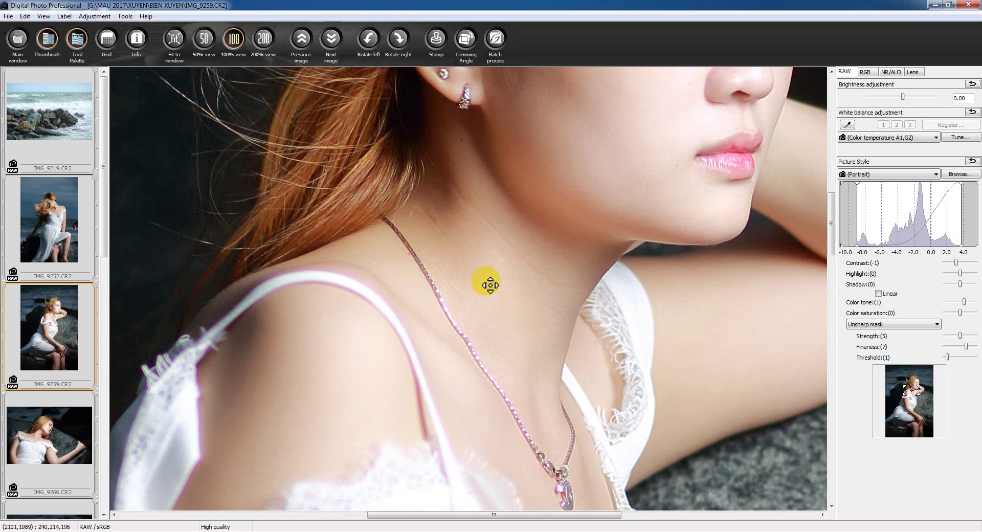
left_click_drag(585, 186, 514, 342)
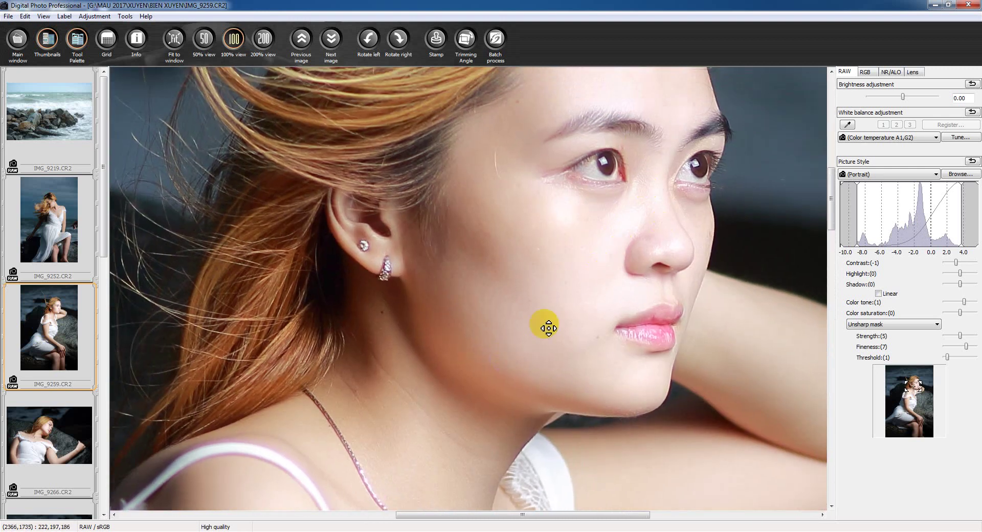
mouse_move(447, 452)
left_mouse_down()
mouse_move(504, 294)
mouse_move(518, 153)
left_mouse_up()
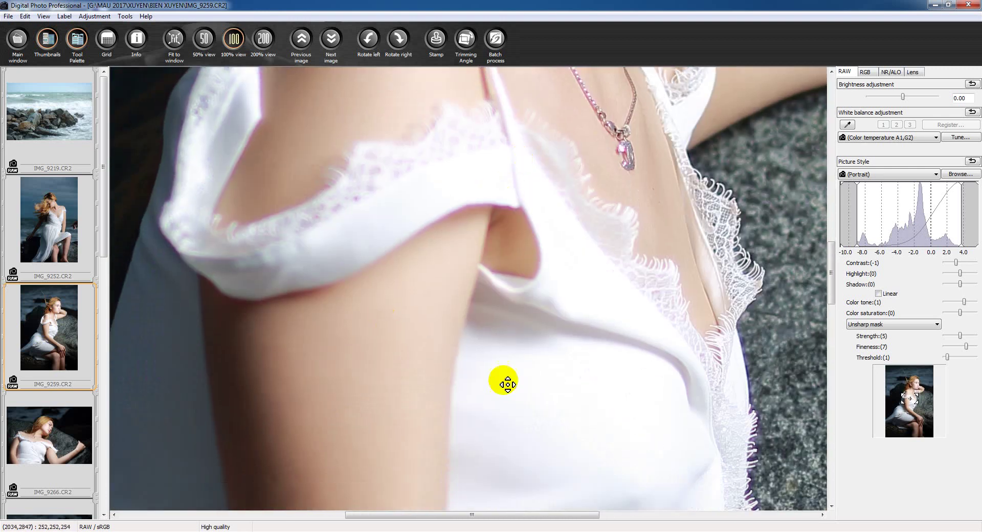
Overlay the AF points on IMG_9259 and fit the whole photo to the window
right_click(529, 266)
left_click(562, 367)
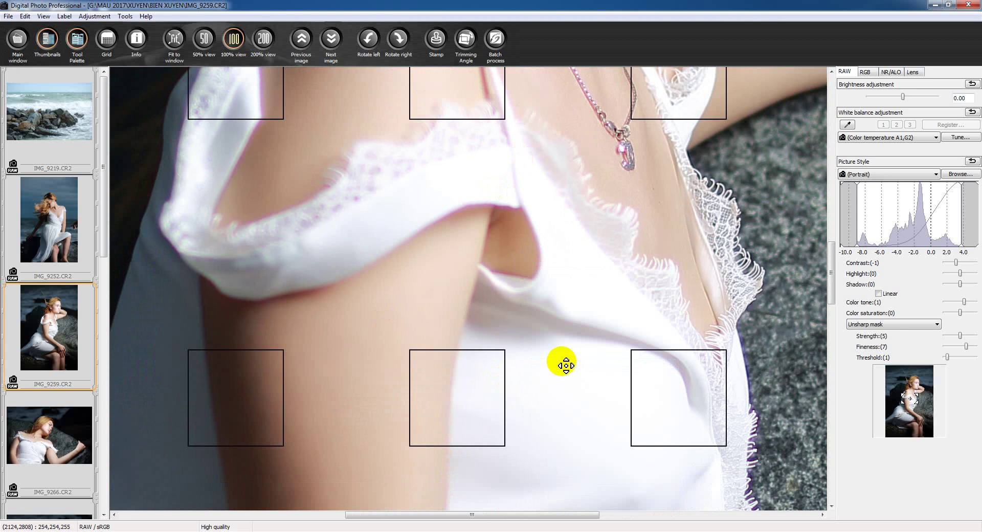
right_click(552, 231)
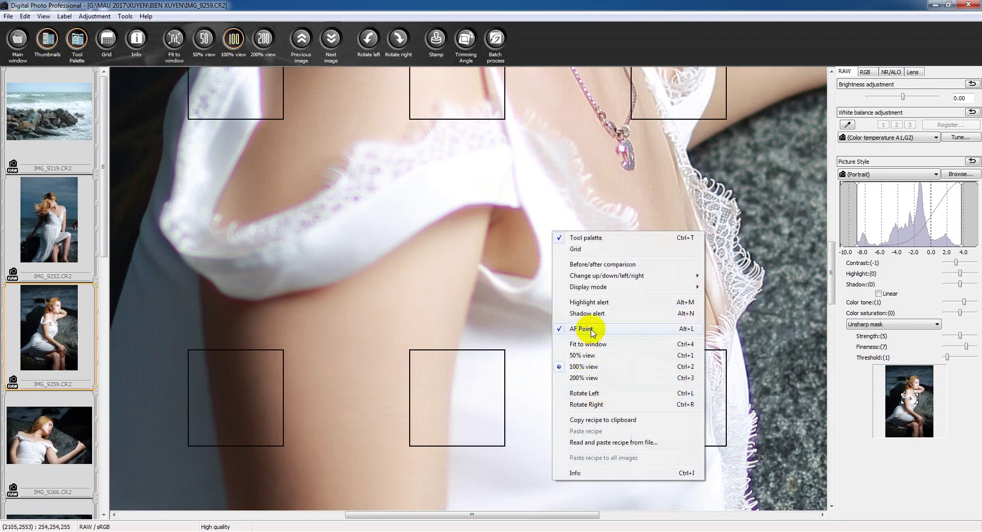
left_click(588, 346)
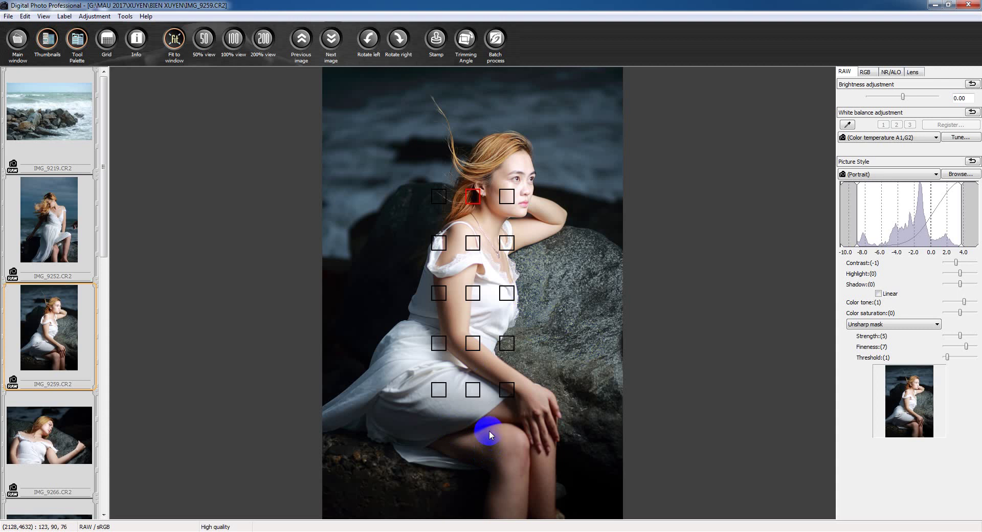
Turn off the AF point overlay on IMG_9259 and switch to 50% view
left_click(522, 199)
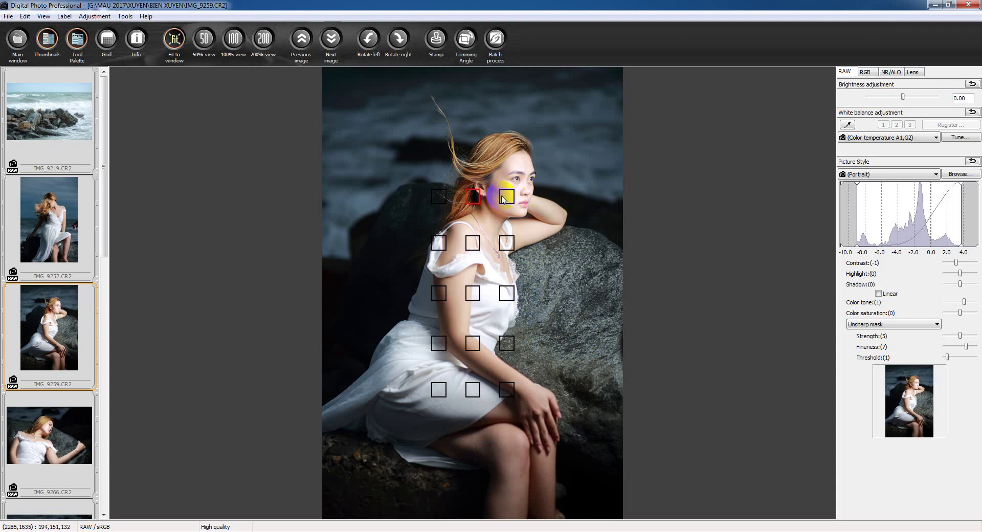
left_click(514, 178)
left_click(527, 233)
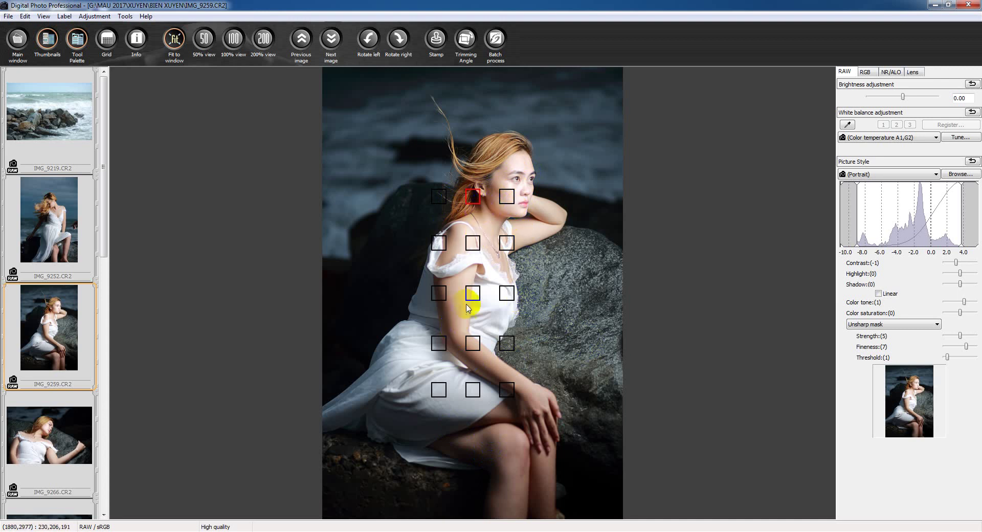
right_click(505, 292)
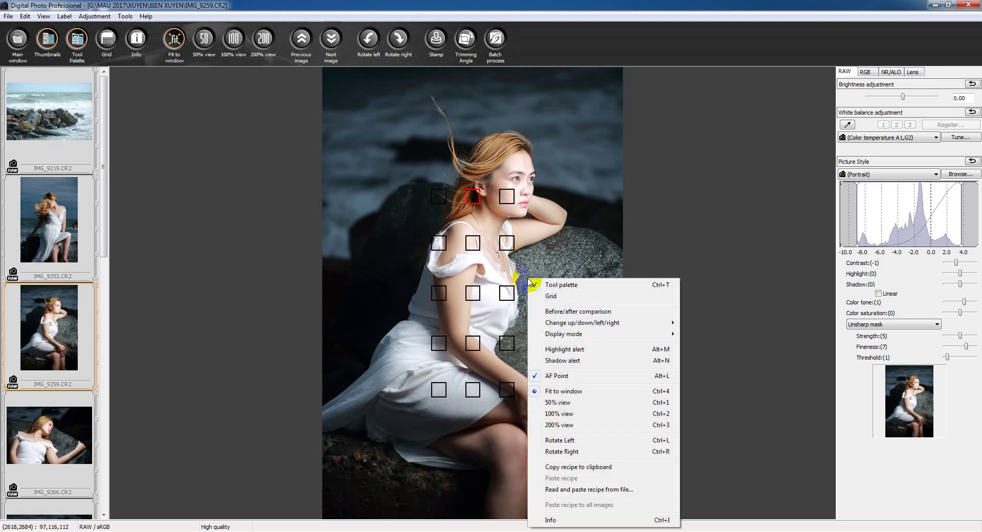
left_click(554, 371)
right_click(482, 295)
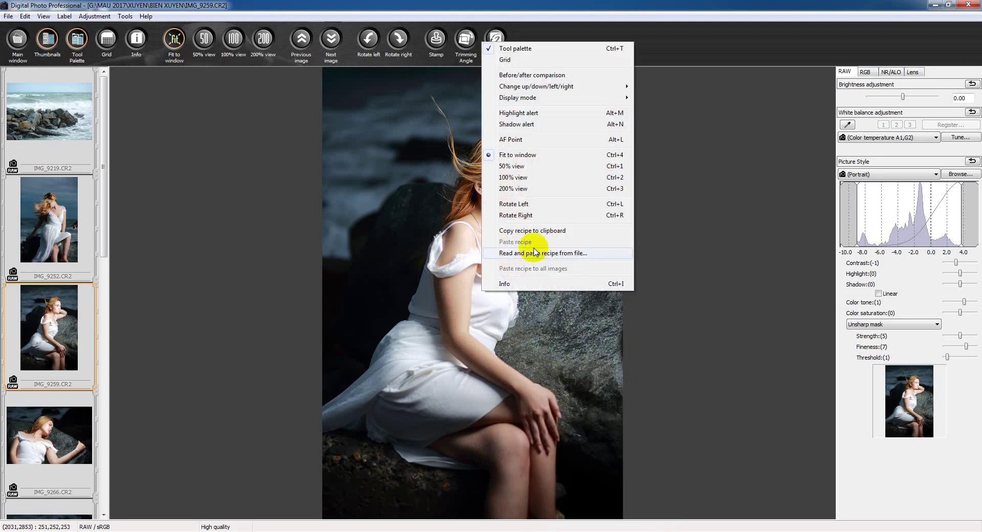
left_click(508, 167)
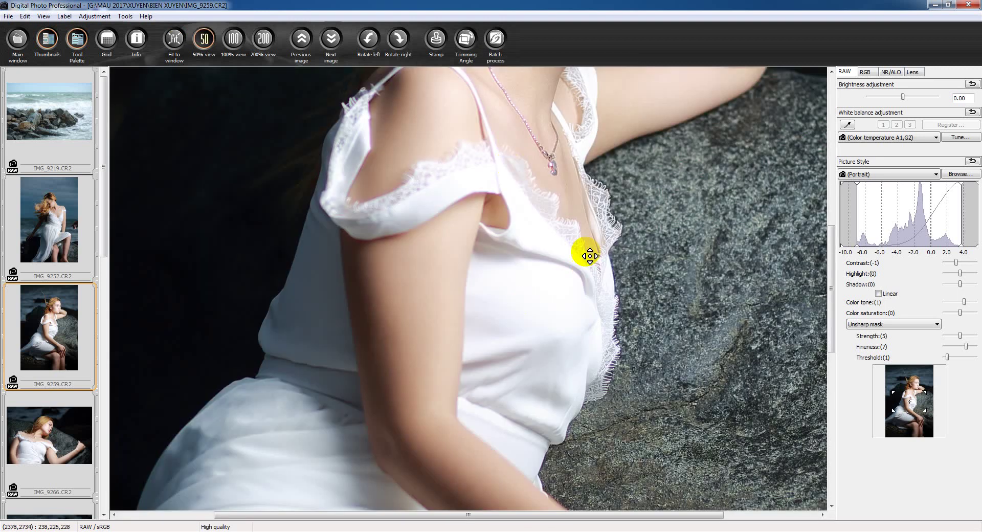
Pan IMG_9259 at 50% across face, chest, necklace and dress, then show the HD folder
left_click_drag(587, 252, 559, 355)
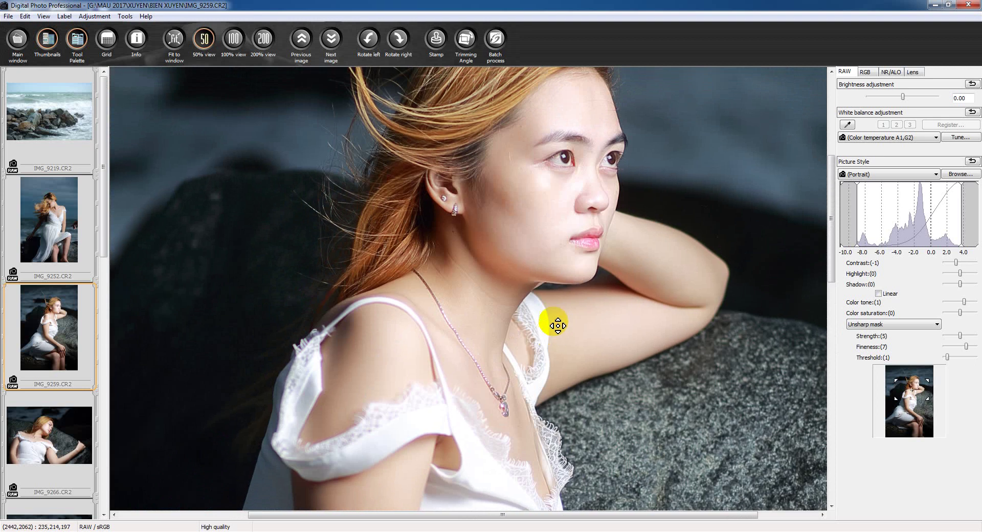
left_click_drag(573, 211, 475, 332)
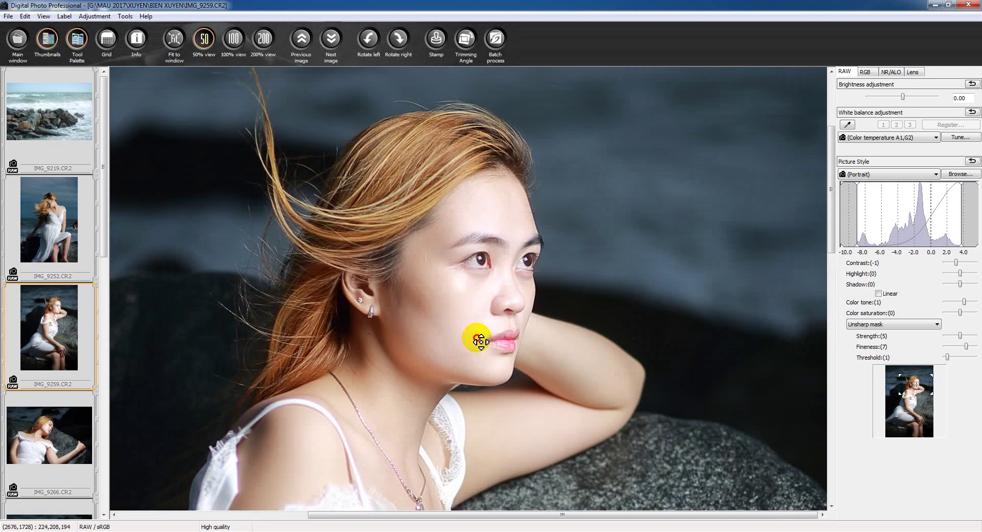
left_click_drag(527, 237, 437, 278)
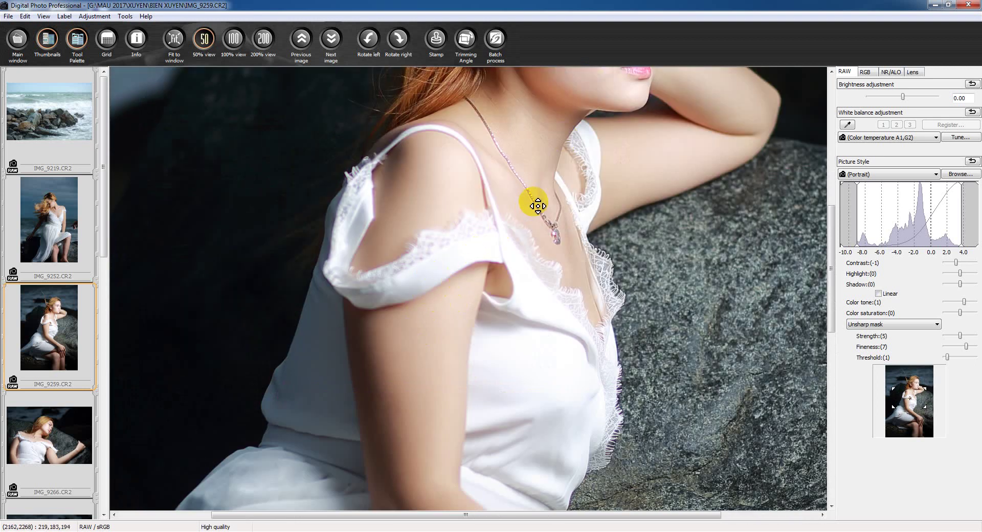
mouse_move(538, 204)
left_mouse_down()
mouse_move(596, 192)
mouse_move(583, 193)
mouse_move(431, 390)
mouse_move(450, 247)
left_mouse_up()
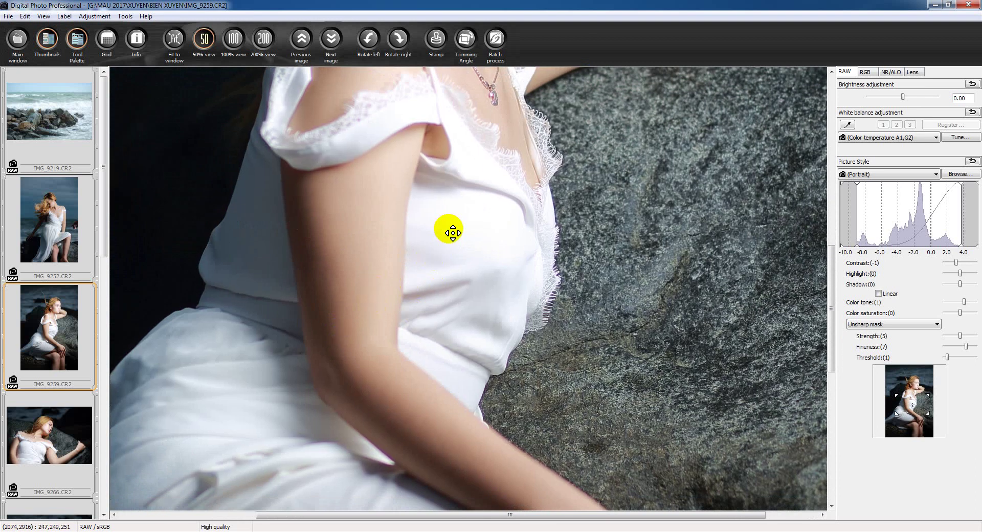
left_click_drag(526, 186, 521, 280)
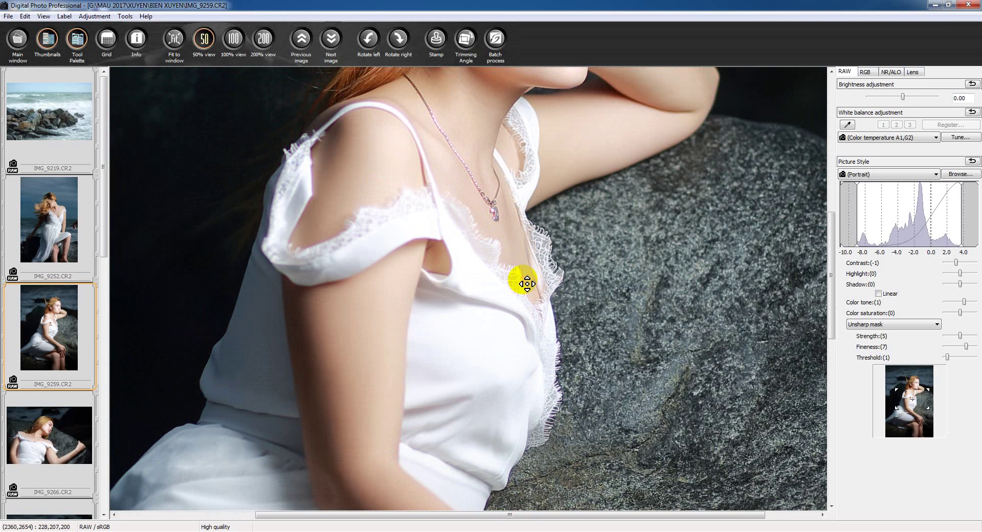
left_click_drag(548, 201, 567, 311)
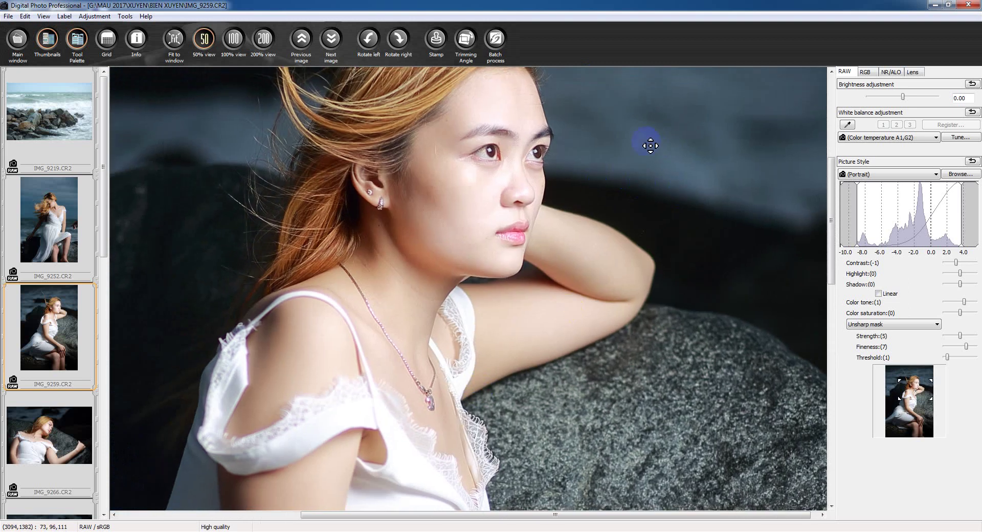
left_click_drag(427, 354, 486, 162)
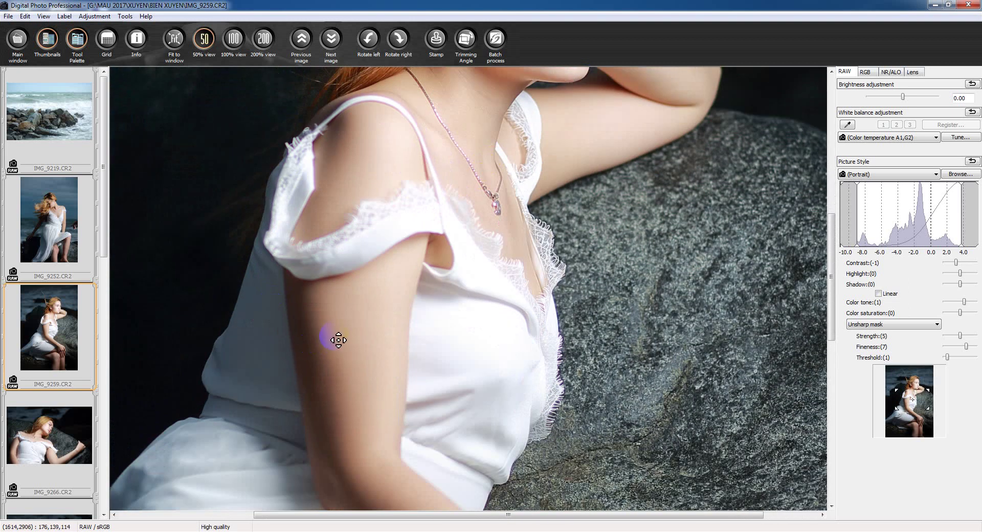
mouse_move(341, 337)
left_mouse_down()
mouse_move(394, 373)
mouse_move(437, 271)
mouse_move(432, 287)
mouse_move(516, 369)
mouse_move(588, 357)
left_mouse_up()
mouse_move(577, 254)
left_mouse_down()
mouse_move(561, 226)
mouse_move(522, 197)
mouse_move(518, 210)
left_mouse_up()
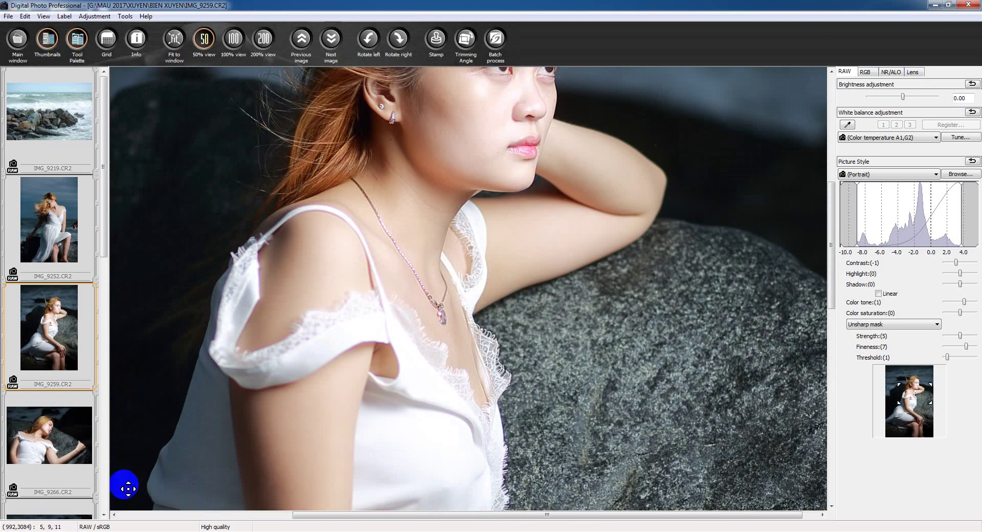
left_click(102, 519)
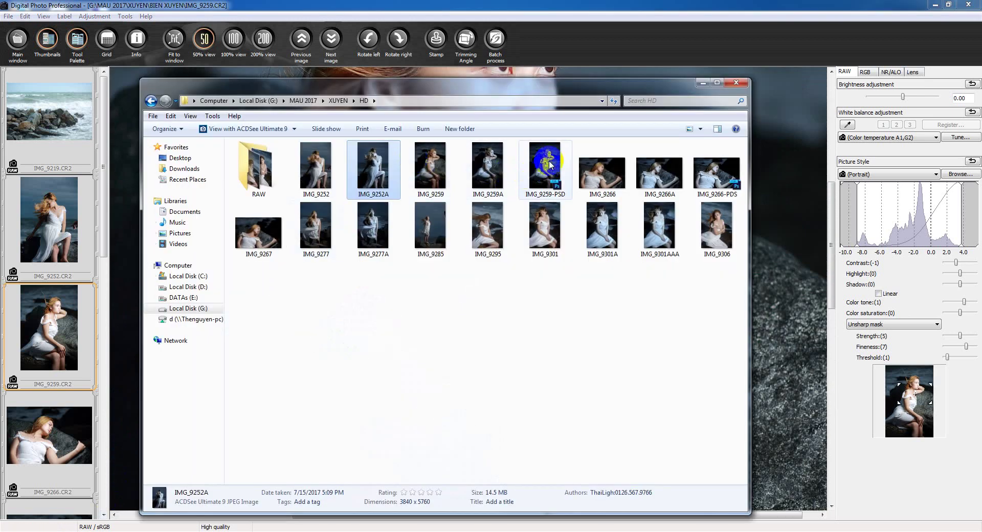
Open IMG_9259A in ACDSee Quick View and zoom in on her face and blouse
double_click(489, 163)
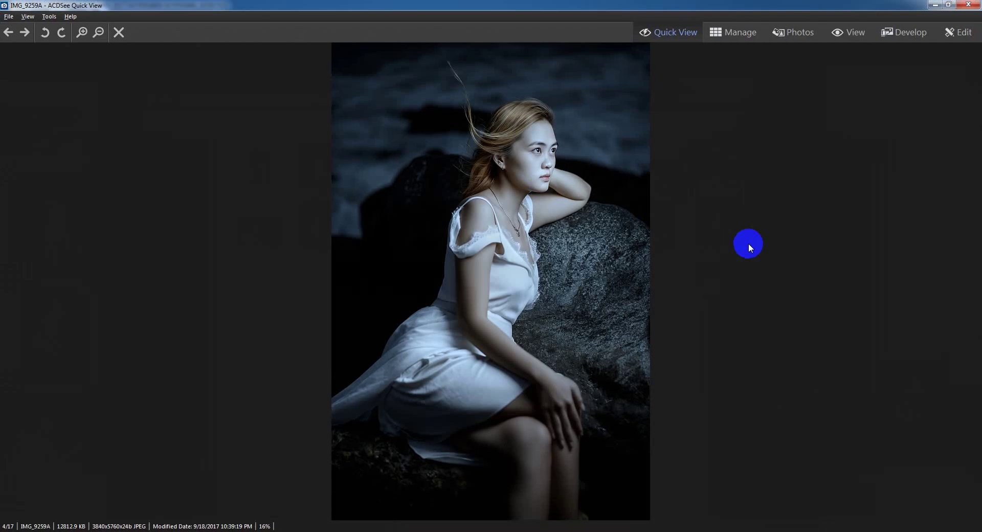
scroll(748, 243, "up", 2)
left_click_drag(748, 245, 592, 328)
scroll(588, 326, "up", 2)
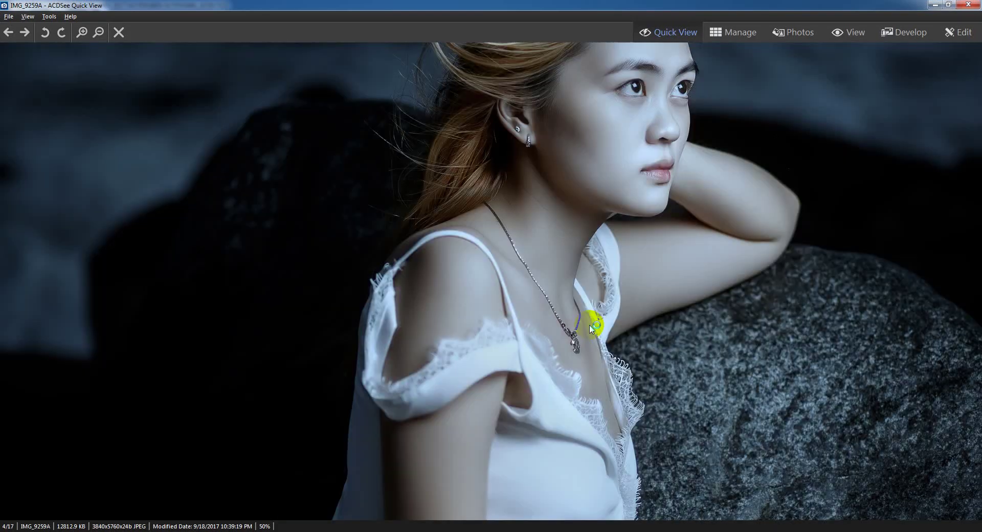
scroll(587, 344, "up", 2)
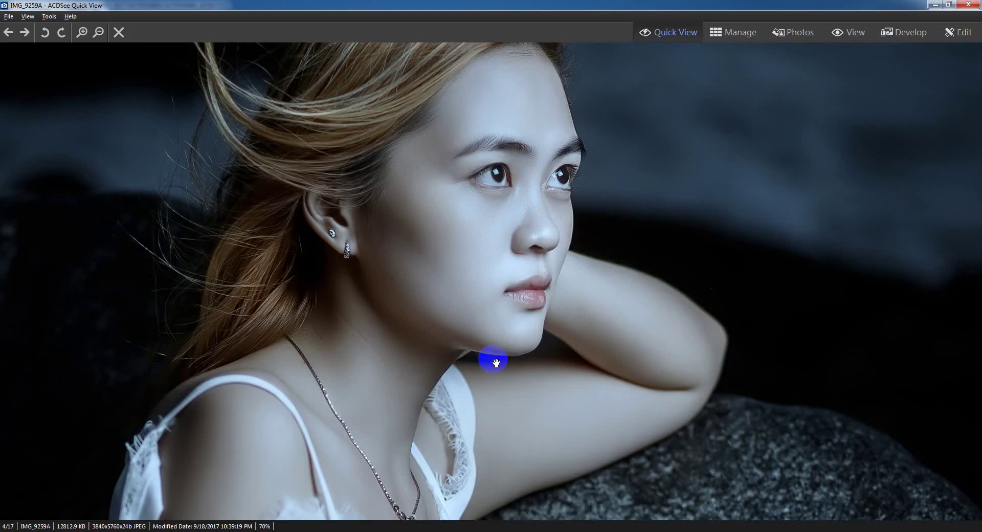
scroll(497, 358, "up", 2)
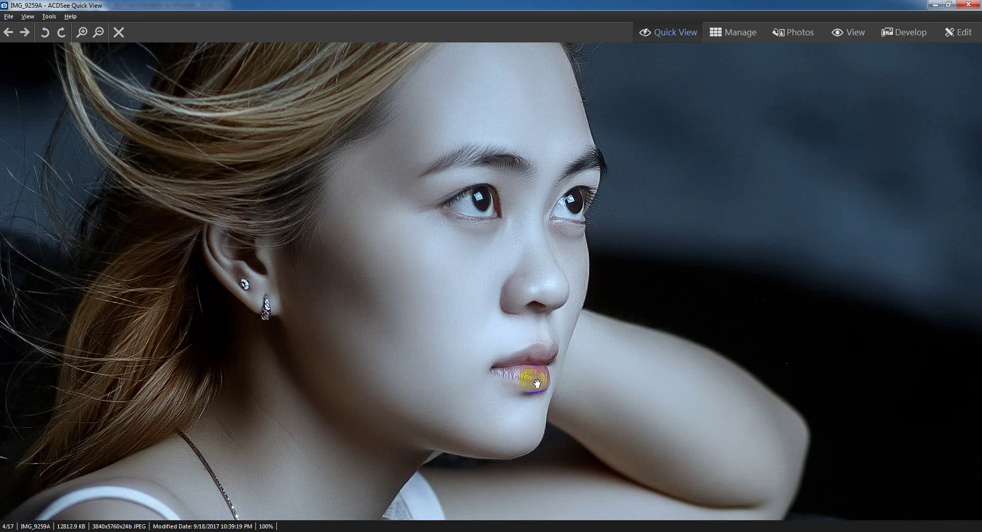
mouse_move(530, 377)
left_mouse_down()
mouse_move(521, 324)
mouse_move(493, 342)
mouse_move(521, 193)
left_mouse_up()
Zoom back out on IMG_9259A, close the viewer, and return to Digital Photo Professional
scroll(521, 194, "down", 2)
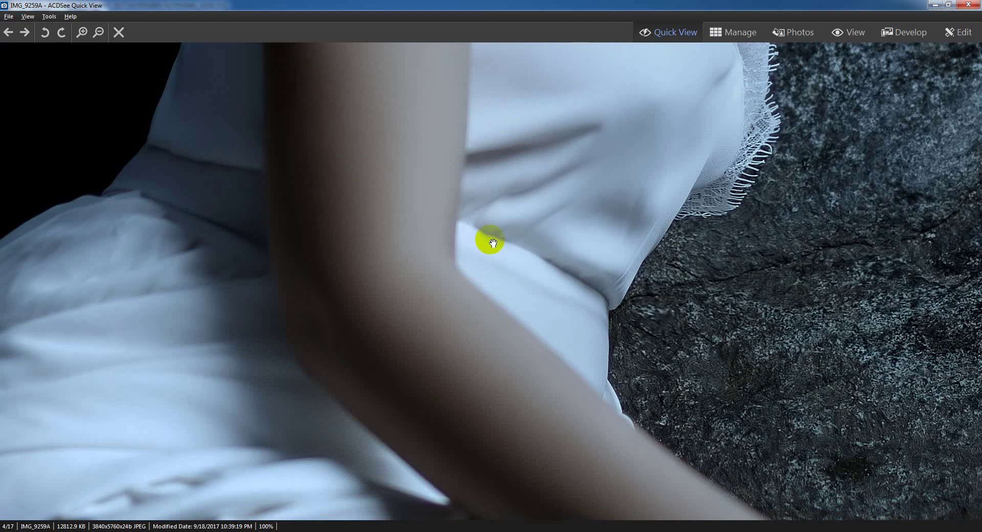
scroll(486, 193, "down", 1)
scroll(481, 188, "down", 2)
scroll(481, 191, "down", 1)
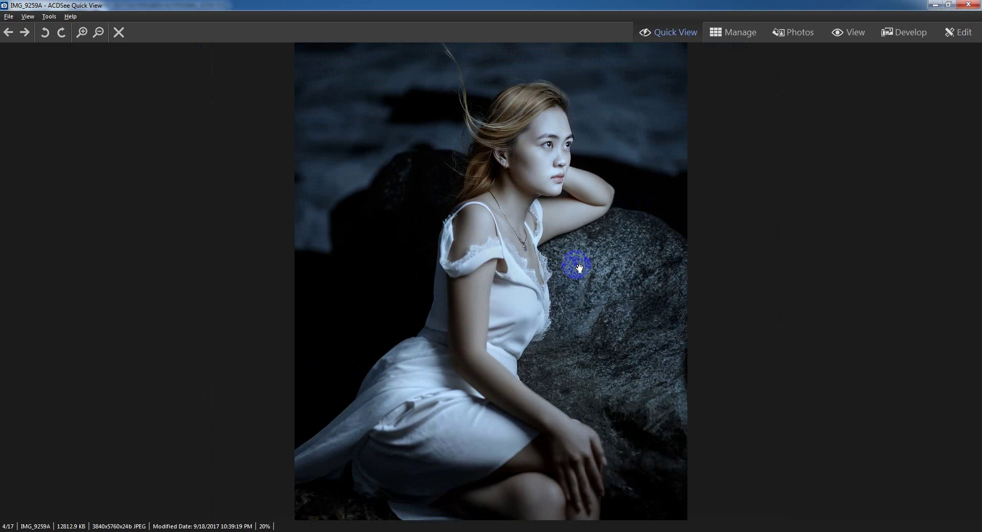
scroll(576, 266, "up", 1)
scroll(575, 266, "up", 2)
scroll(575, 265, "down", 3)
scroll(570, 267, "down", 2)
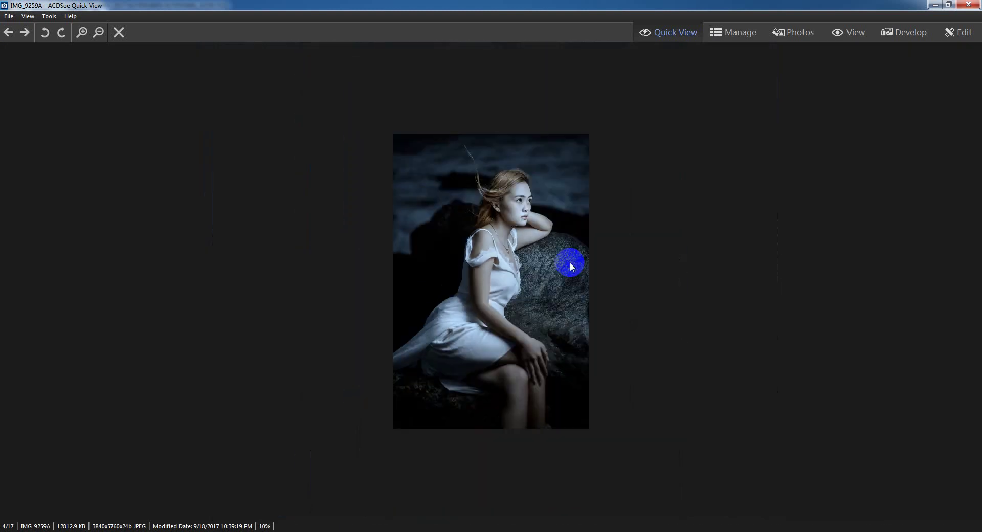
left_click(969, 5)
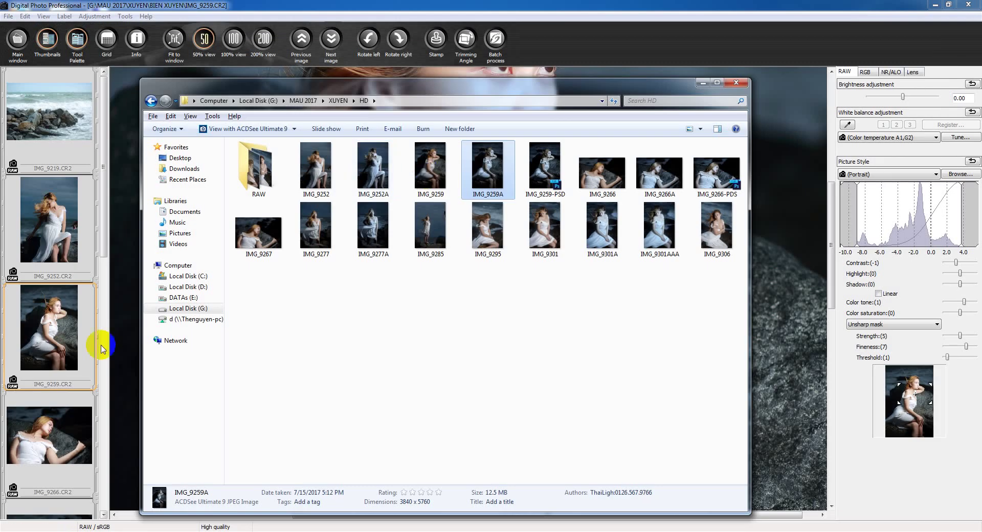
left_click(41, 444)
Pan around IMG_9266, fit it to the window, then display IMG_9252 in the main view
left_click(44, 457)
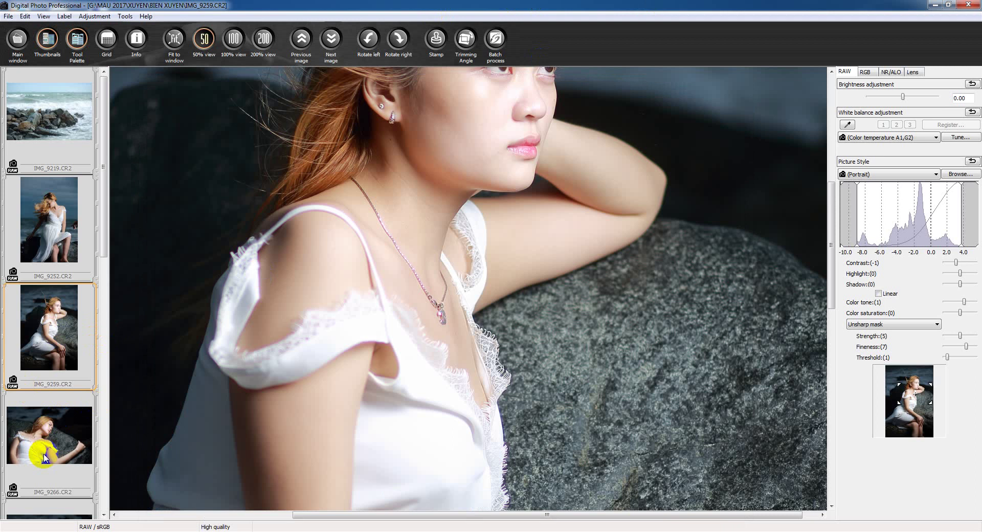
left_click_drag(296, 252, 475, 222)
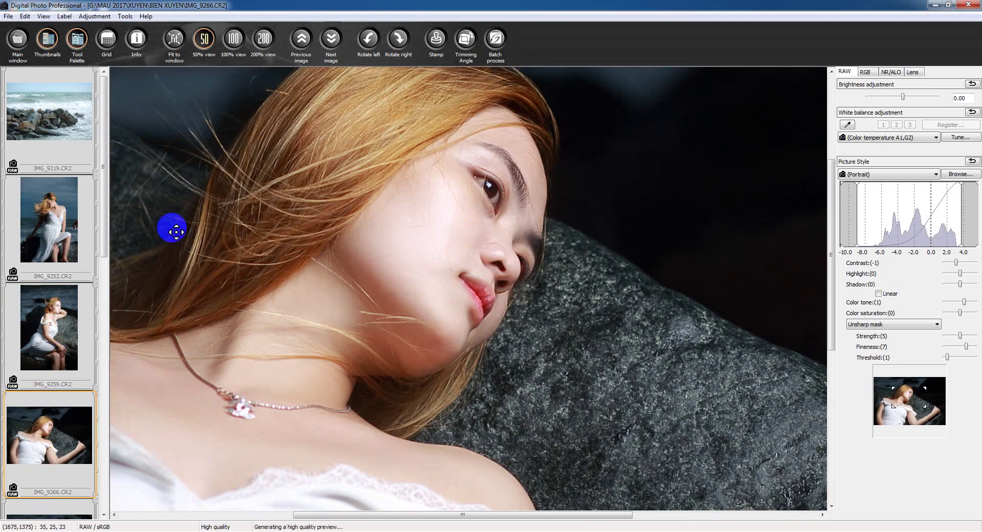
left_click(353, 266)
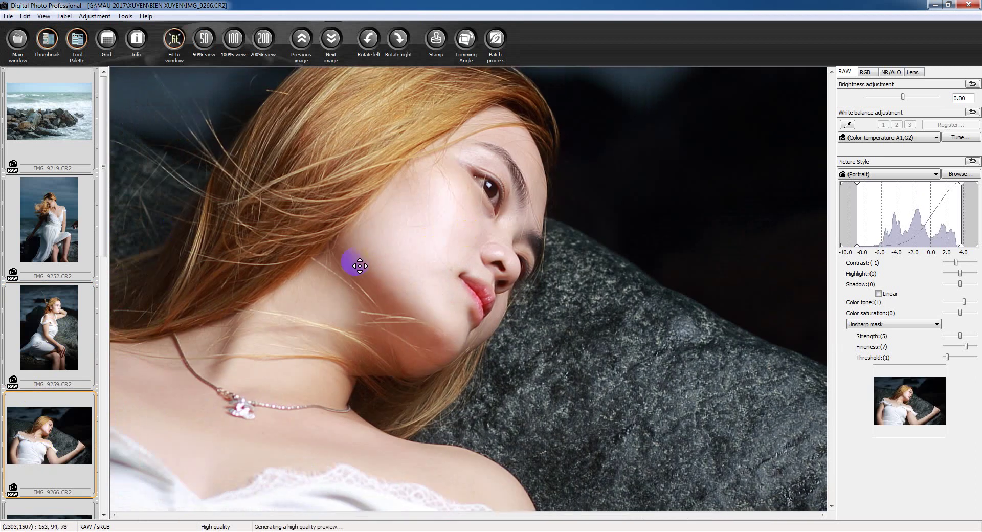
right_click(360, 266)
left_click(440, 210)
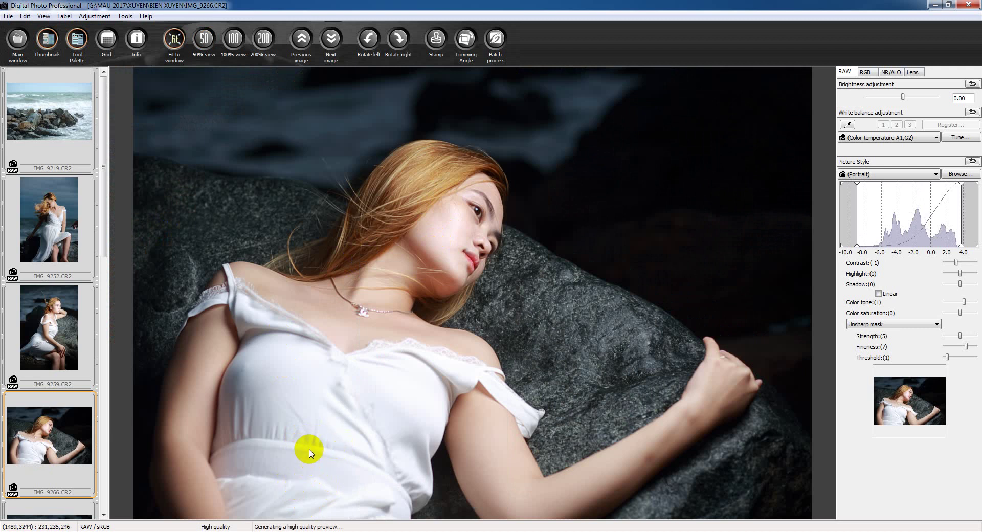
left_click(161, 264)
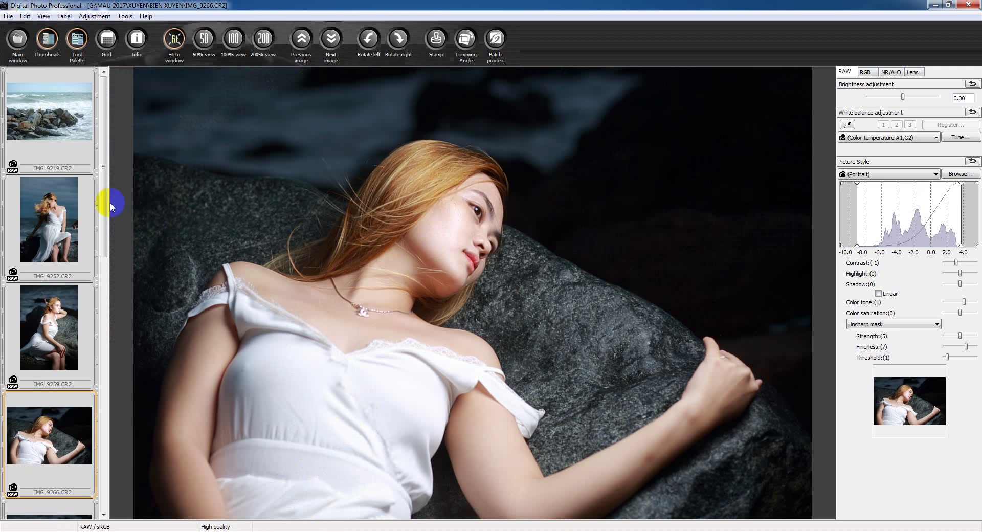
left_click(61, 224)
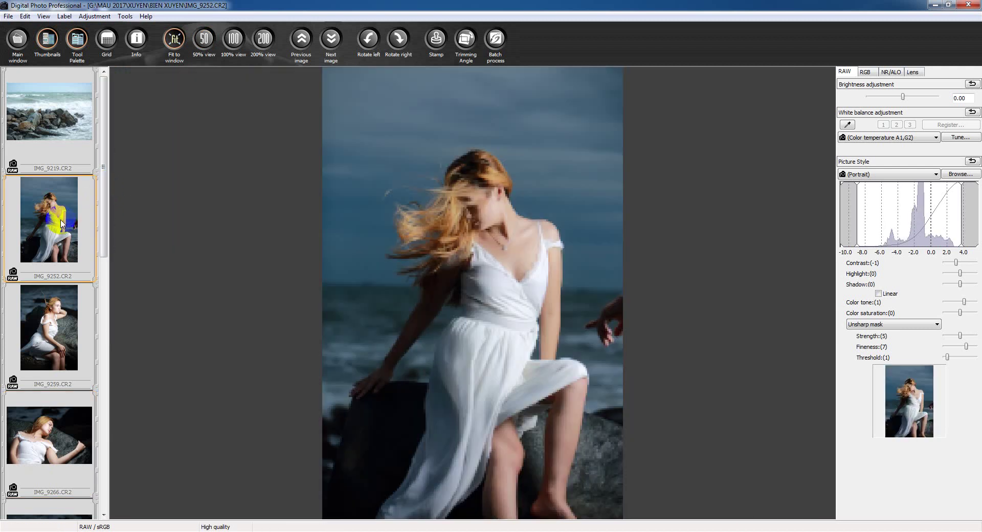
Open IMG_9252's Shooting Information, check its Av and ISO Speed, then show IMG_9219's details
right_click(508, 273)
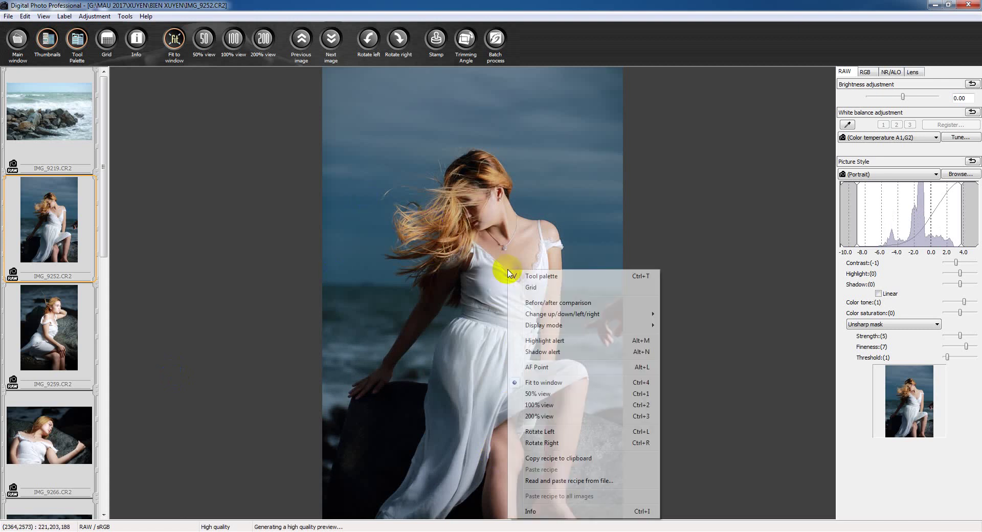
left_click(9, 16)
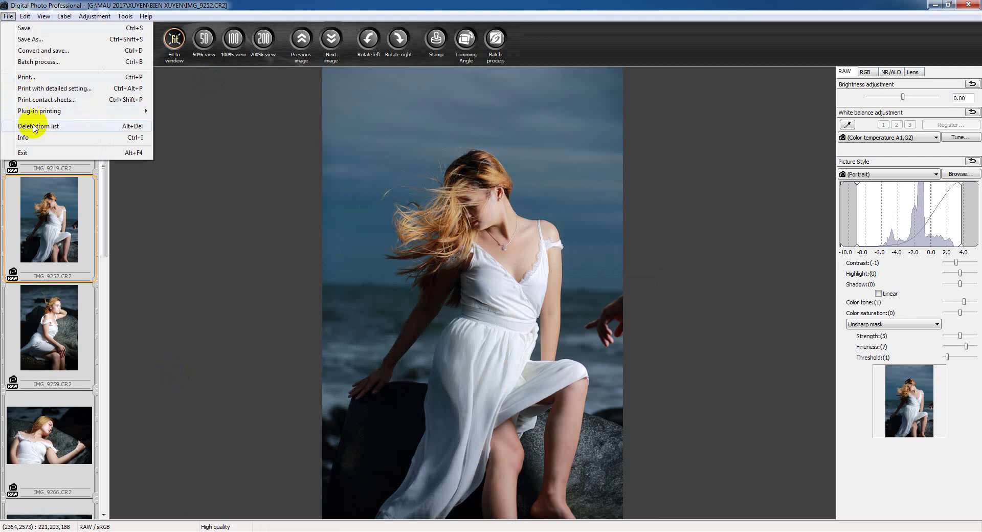
left_click(28, 137)
left_click(243, 180)
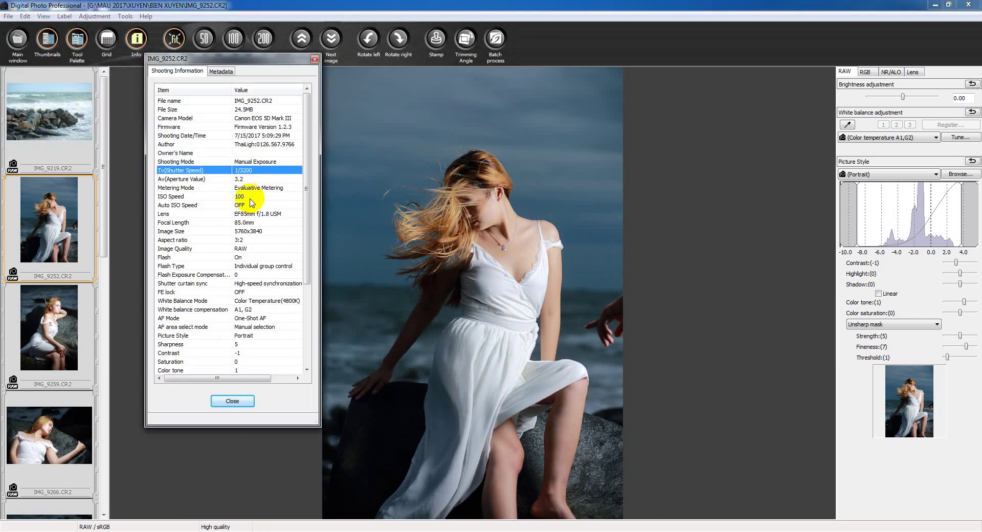
left_click(250, 199)
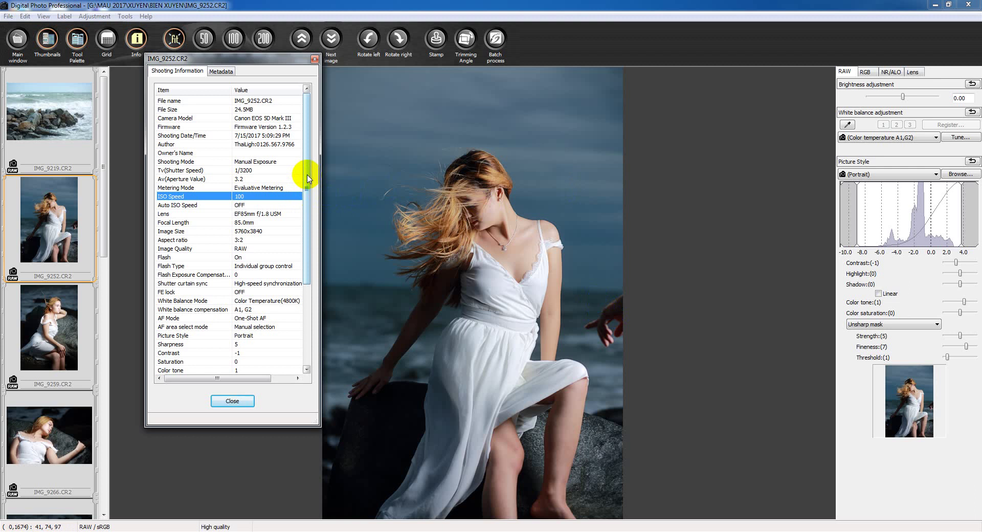
left_click(421, 271)
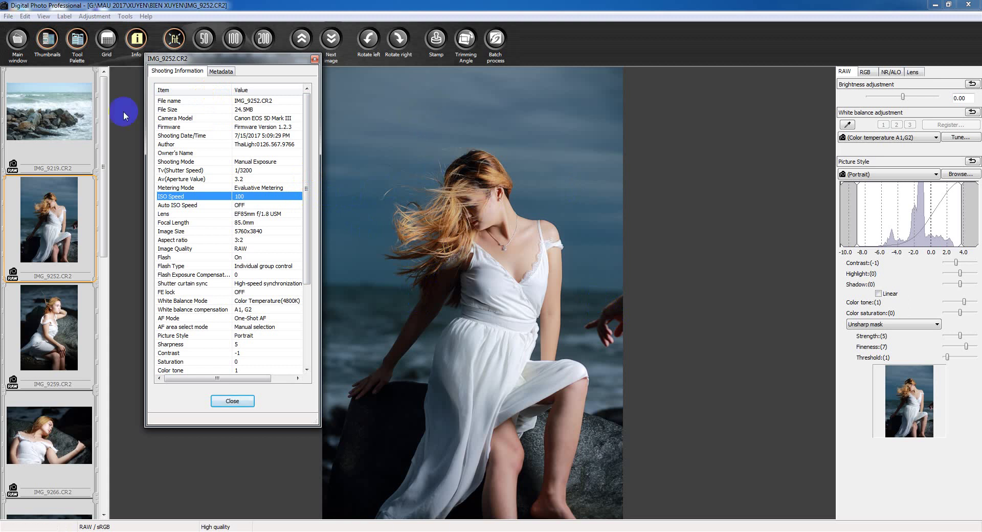
left_click(39, 109)
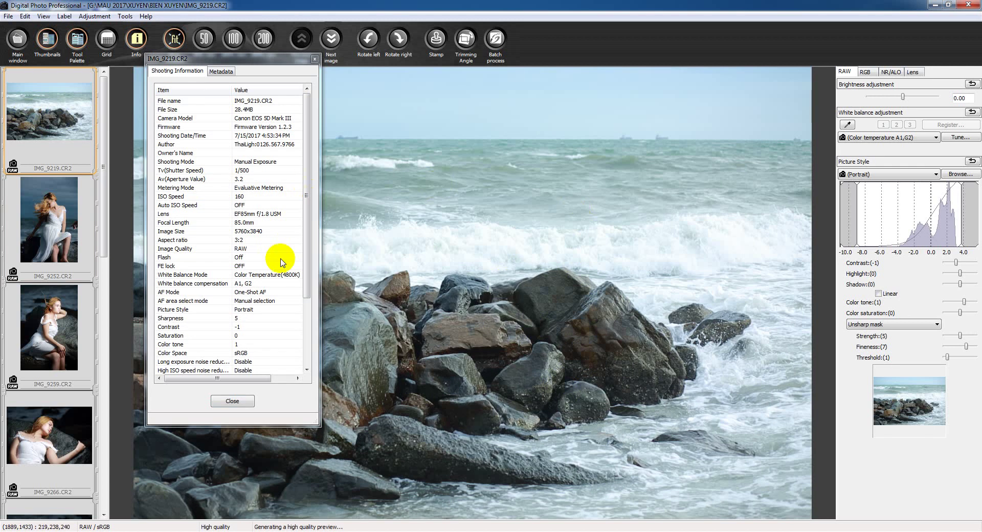
Show IMG_9252.CR2's Shooting Information, select its Av (Aperture Value) entry and scroll the list
left_click(653, 381)
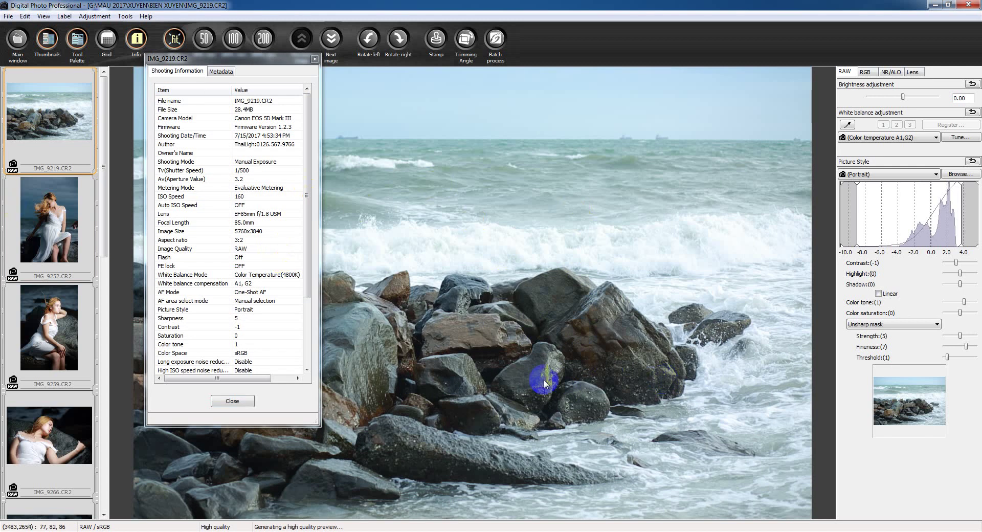
left_click(548, 346)
left_click(576, 367)
left_click(530, 366)
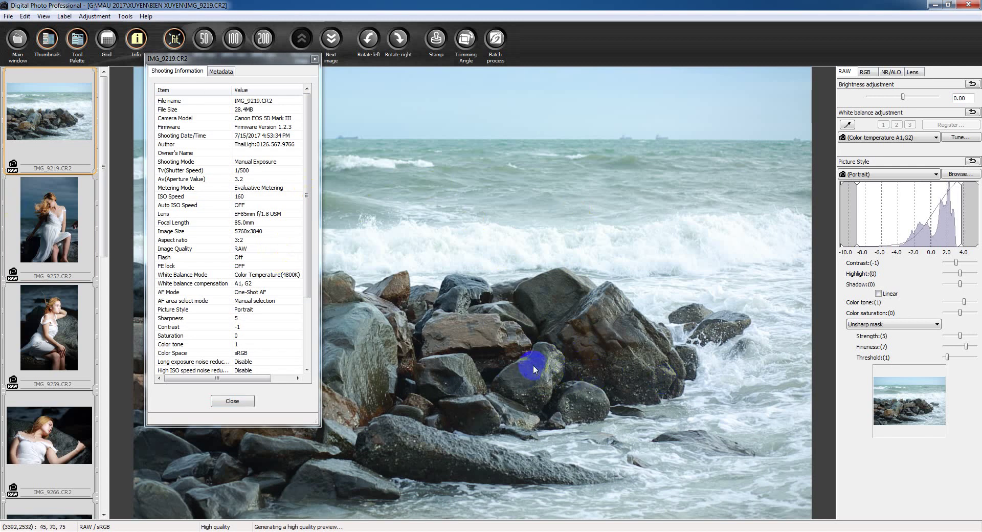
left_click(92, 235)
left_click(398, 407)
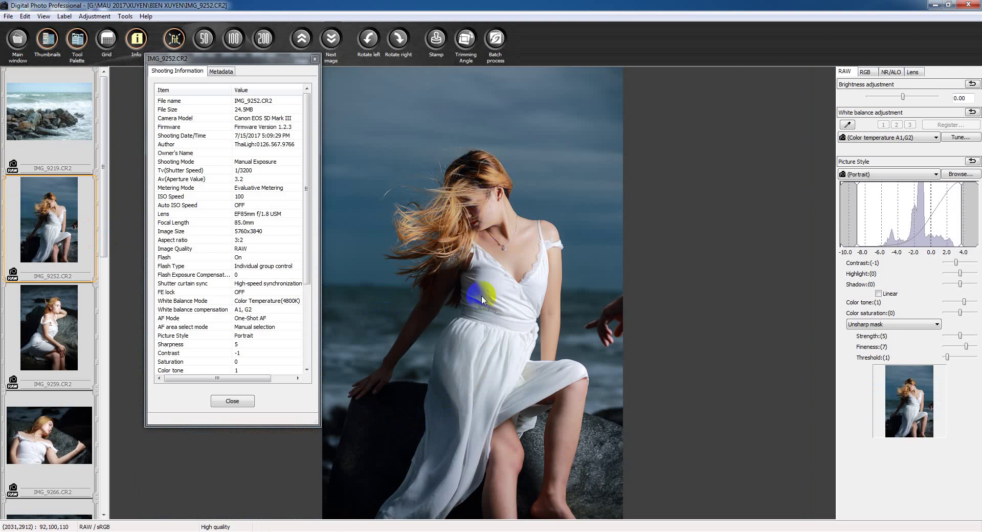
left_click(261, 179)
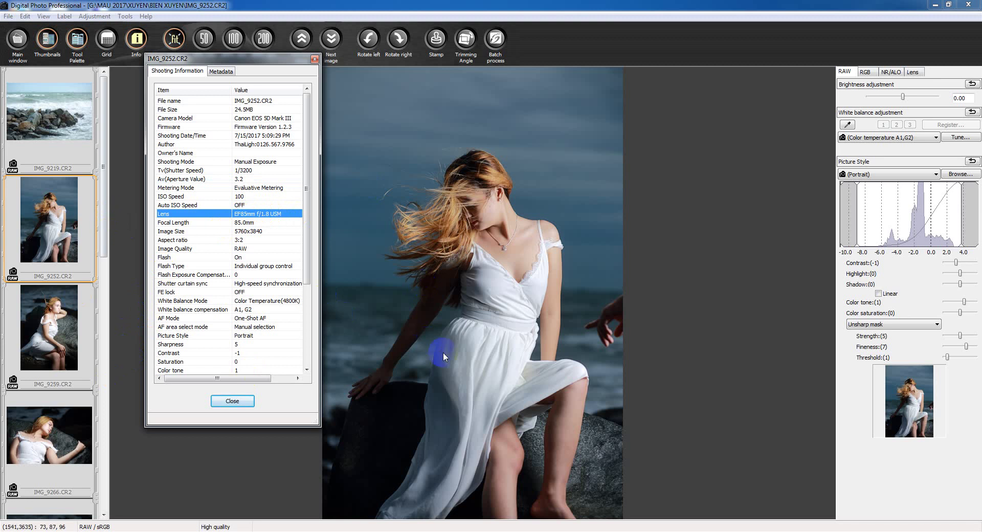
left_click_drag(306, 231, 304, 307)
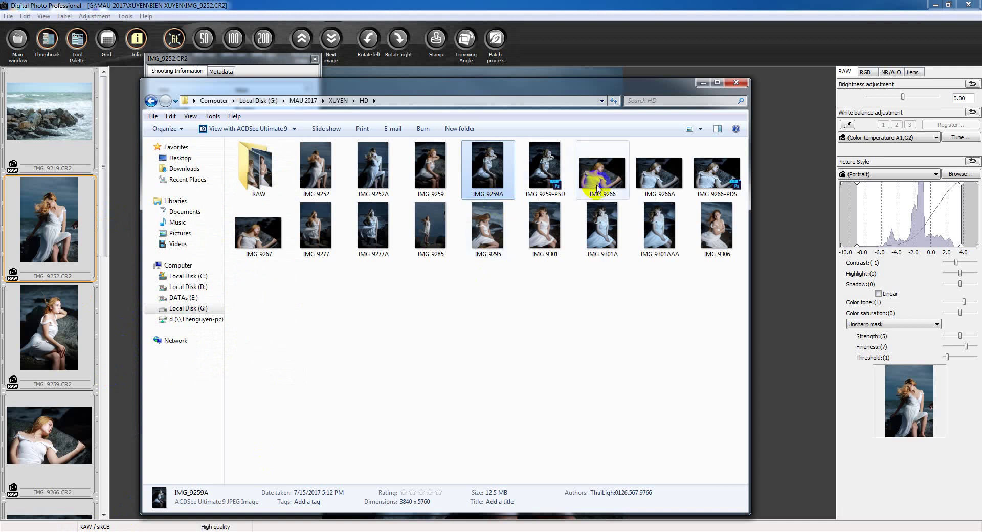
Open the edited IMG_9266A from Explorer in ACDSee Quick View, then close the viewer
left_click(659, 174)
double_click(658, 174)
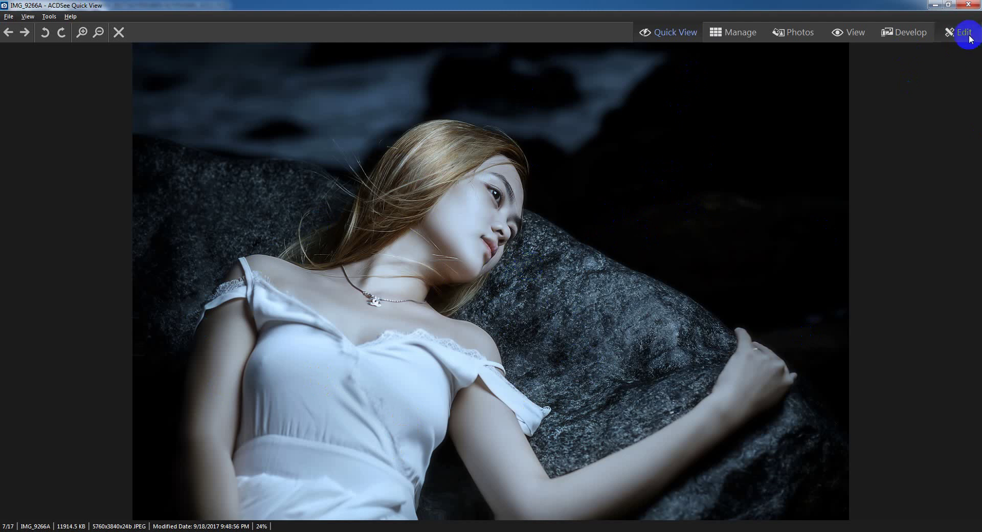
left_click(968, 5)
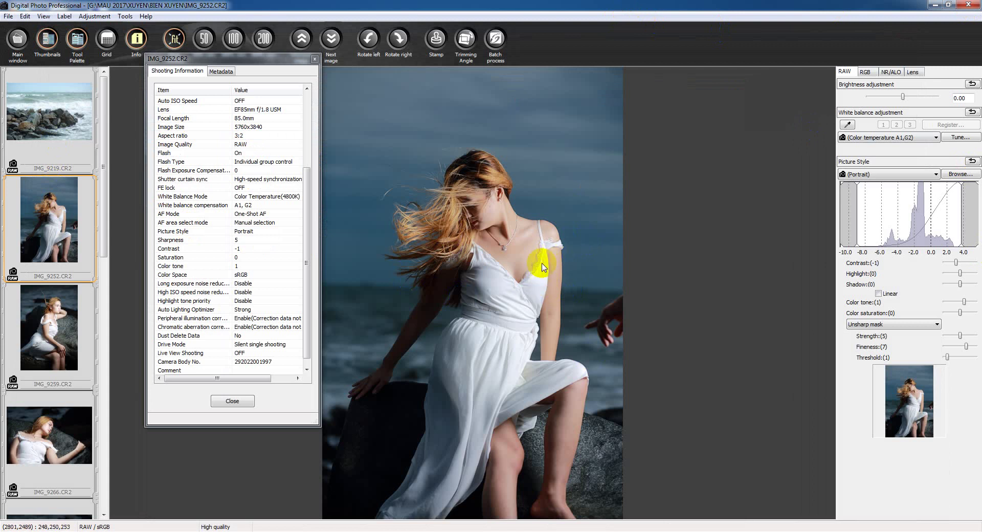
Check the Aspect ratio entry in IMG_9252's Shooting Information
left_click(495, 227)
left_click(460, 208)
left_click(465, 214)
left_click(403, 281)
left_click(467, 285)
left_click(462, 290)
left_click(456, 314)
left_click(441, 291)
left_click(618, 318)
left_click(274, 136)
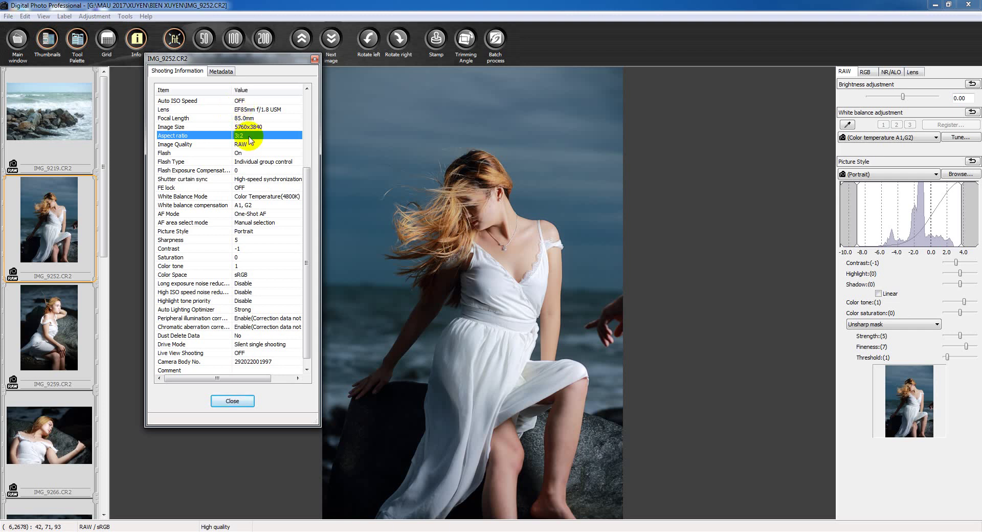
Check IMG_9252's Tv (Shutter Speed) and Av (Aperture Value) entries
left_click(476, 218)
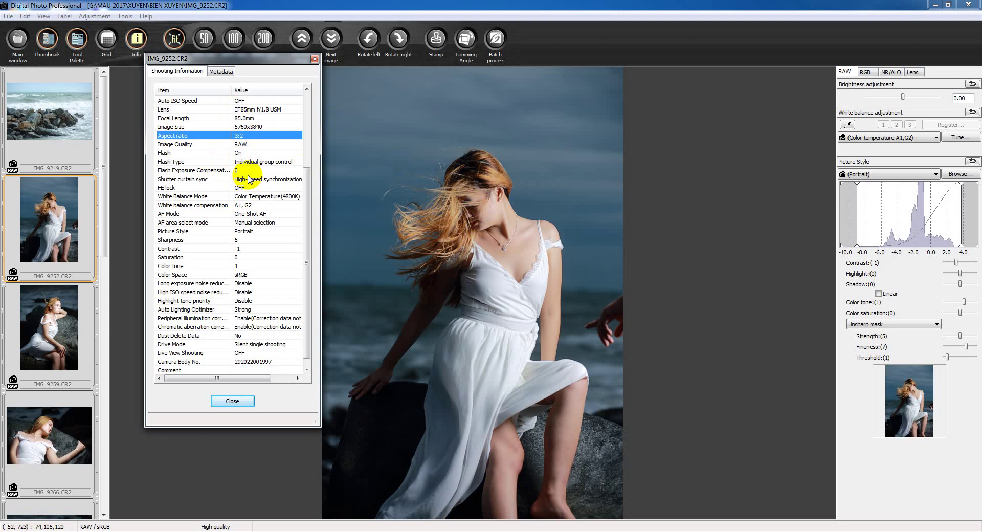
left_click(324, 153)
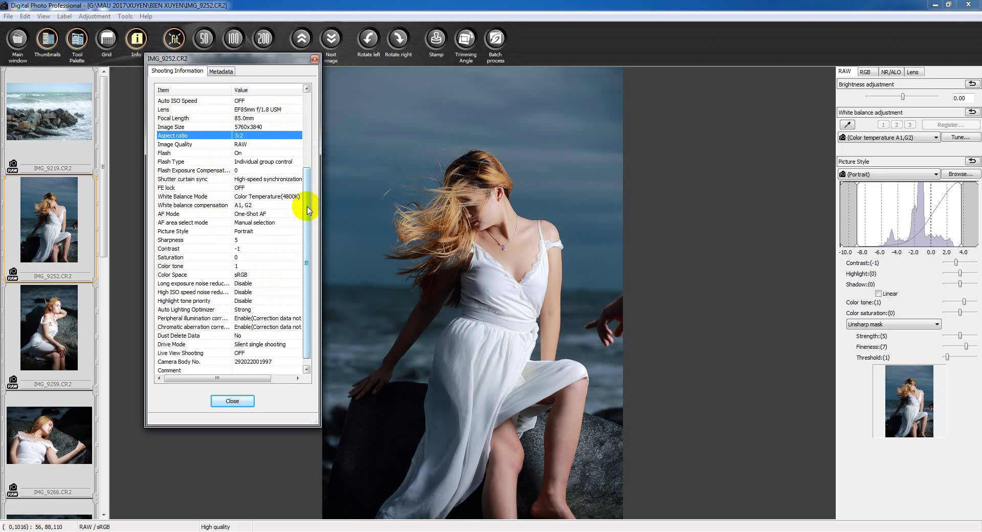
left_click_drag(305, 205, 311, 154)
left_click(263, 135)
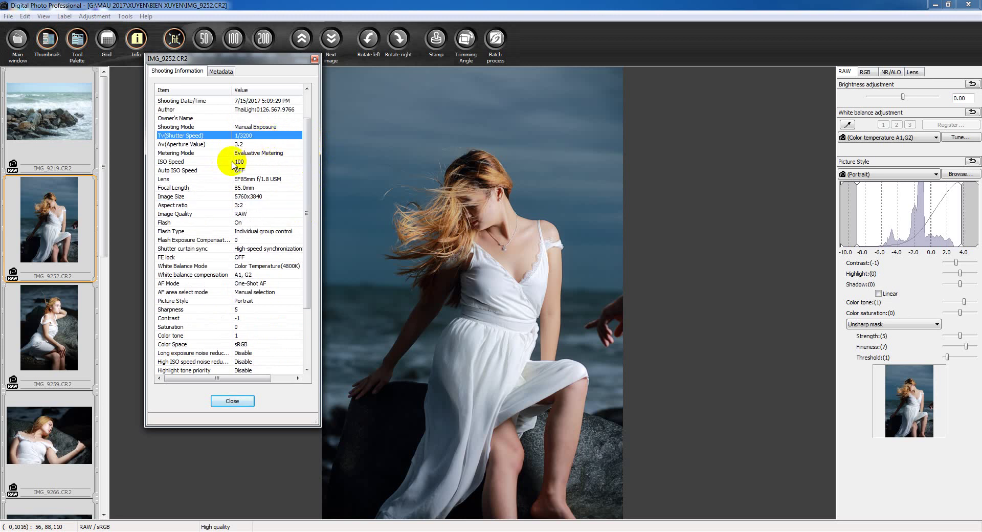
left_click_drag(436, 375, 434, 398)
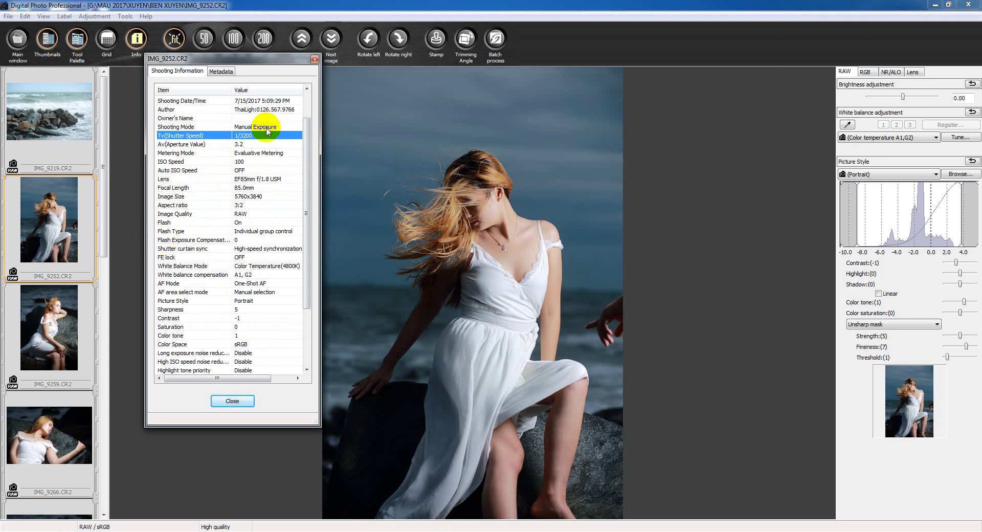
left_click(663, 268)
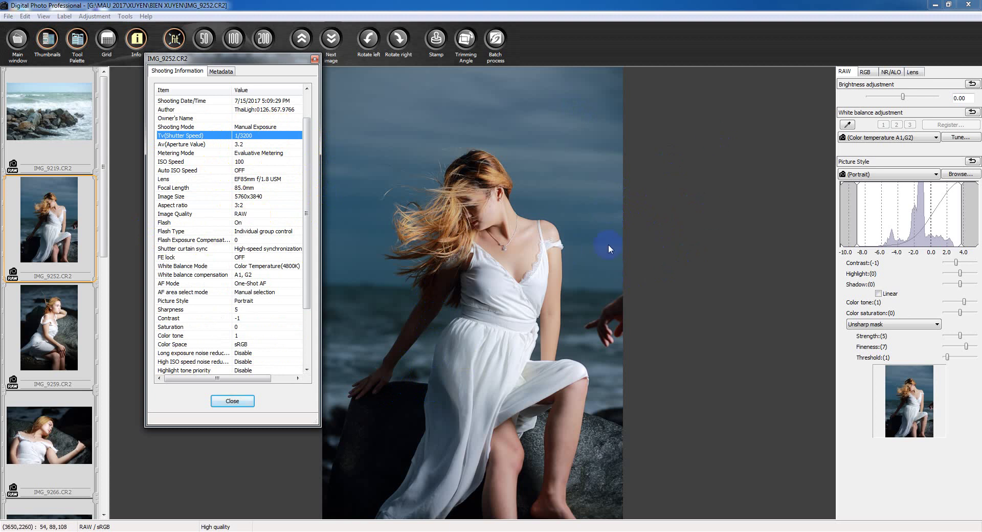
left_click(240, 146)
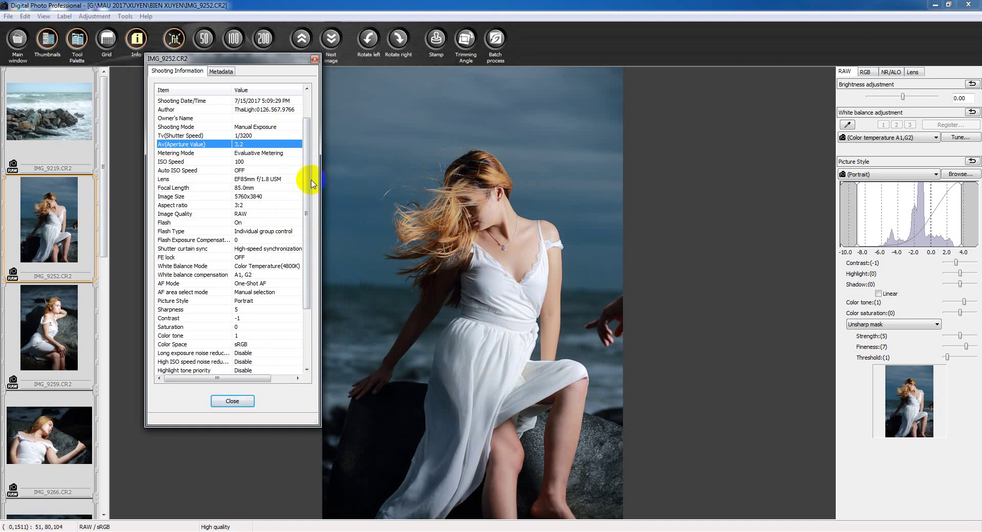
Scroll through the rest of the list, then switch to the rocky seascape IMG_9219.CR2
mouse_move(312, 180)
left_mouse_down()
mouse_move(307, 226)
mouse_move(309, 123)
left_mouse_up()
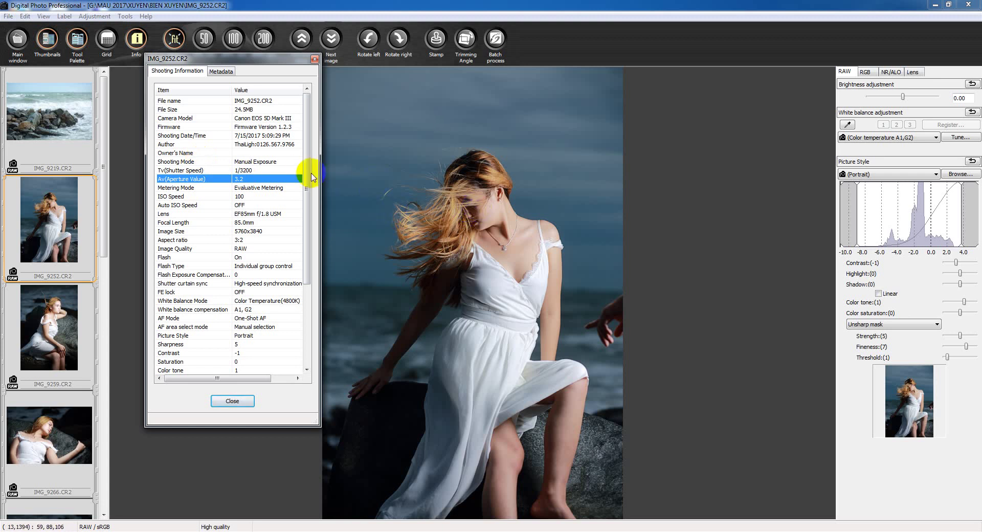
scroll(309, 177, "down", 2)
scroll(302, 255, "down", 2)
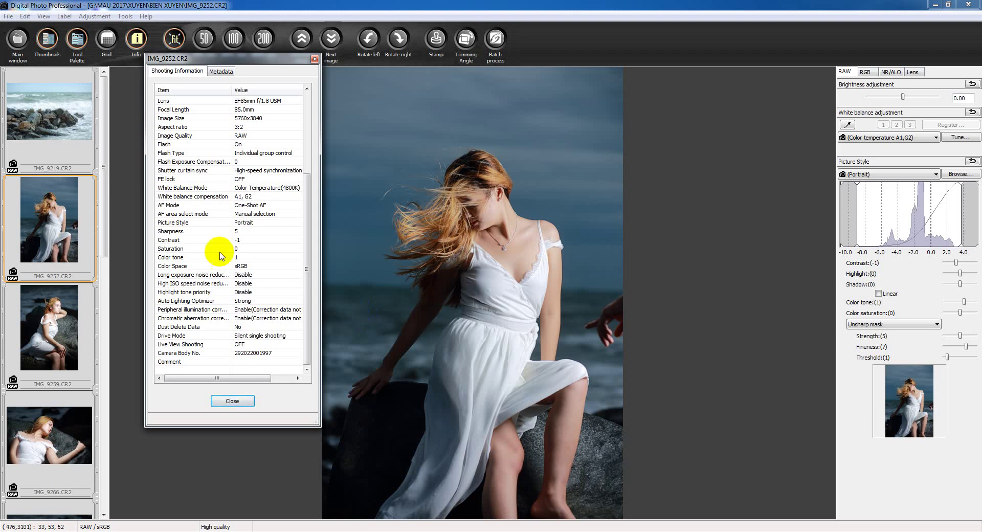
left_click(34, 116)
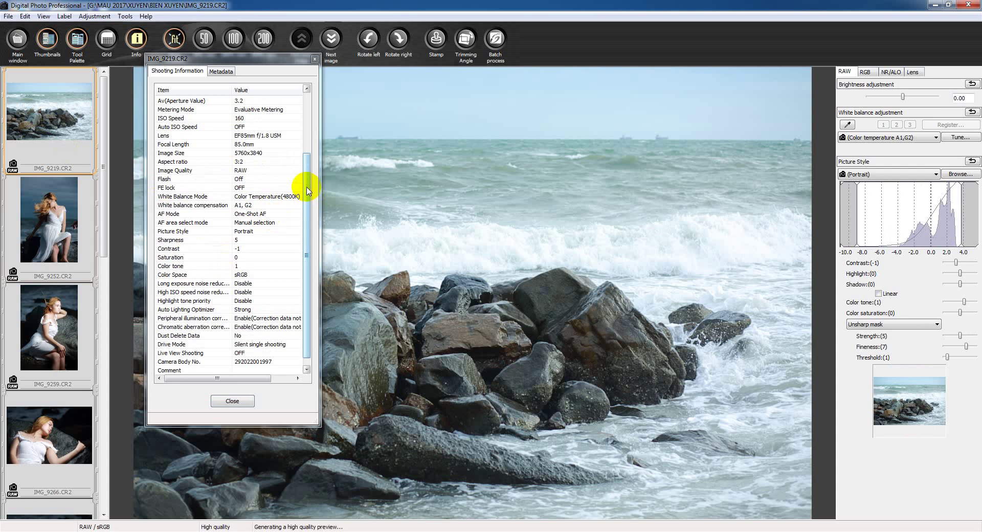
Read IMG_9219's Shooting Date/Time, then close the Shooting Information window
left_click_drag(306, 188, 307, 135)
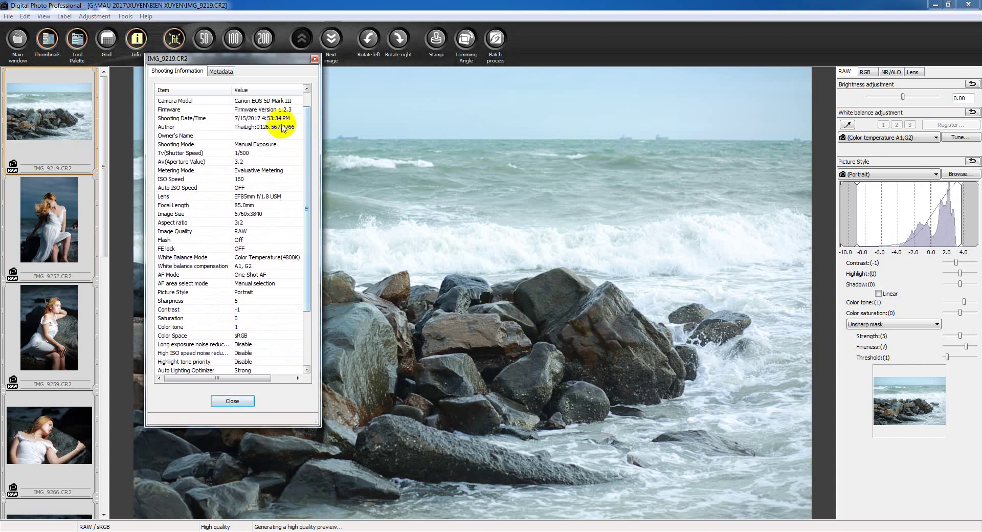
left_click(276, 119)
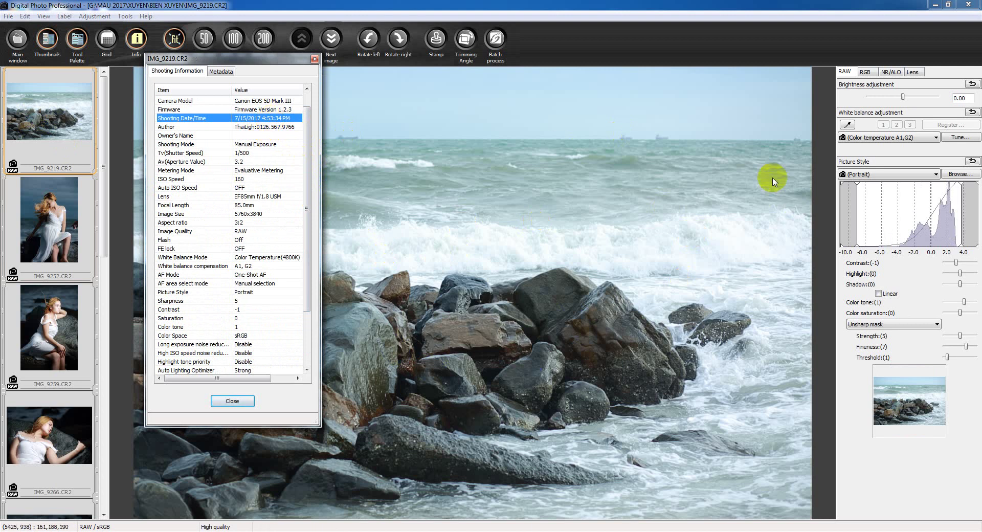
left_click(347, 399)
left_click(631, 377)
left_click(230, 403)
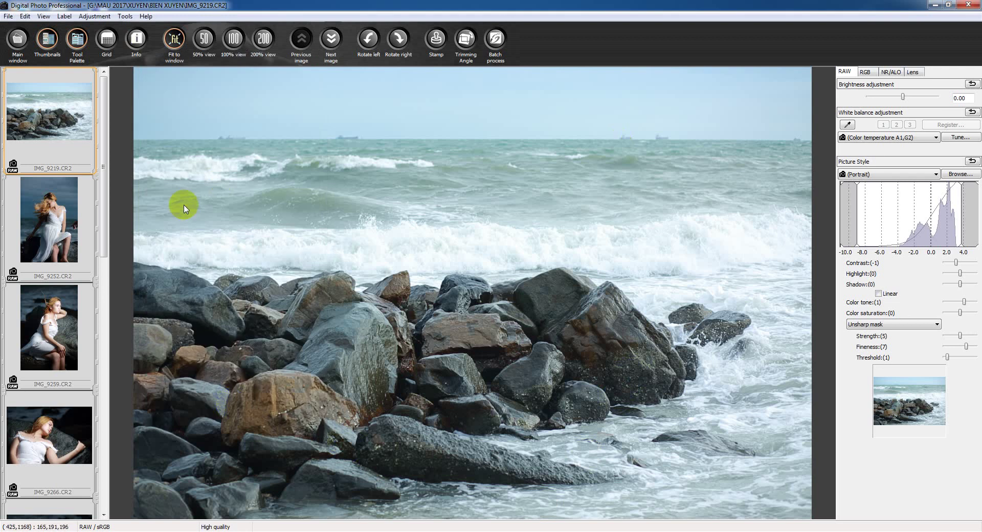
Step through IMG_9259, IMG_9266, IMG_9267 and IMG_9277, ending on IMG_9285.CR2
left_click(70, 323)
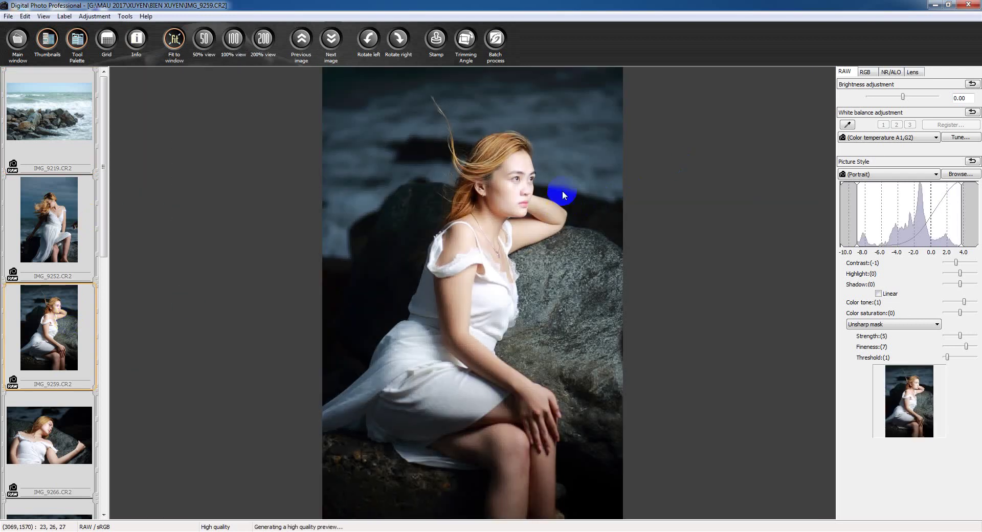
left_click(492, 231)
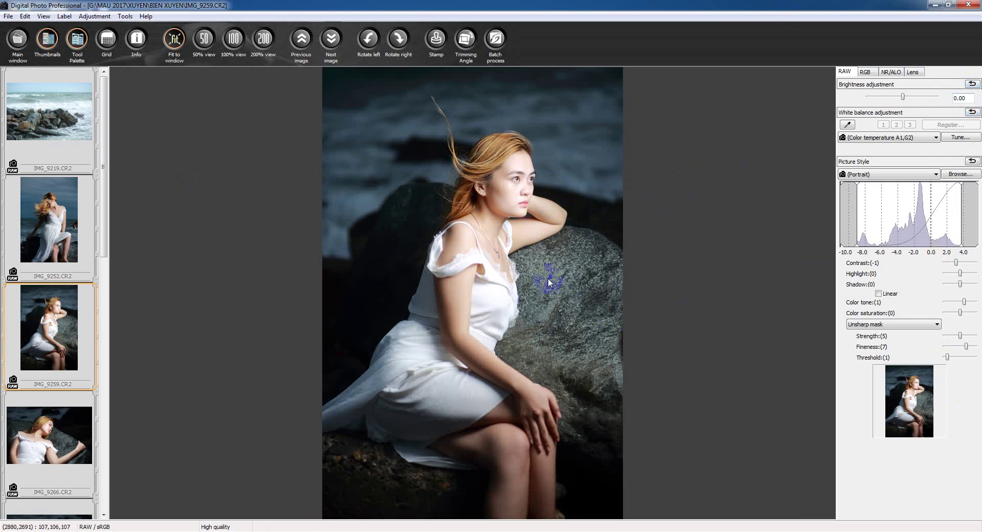
left_click(51, 422)
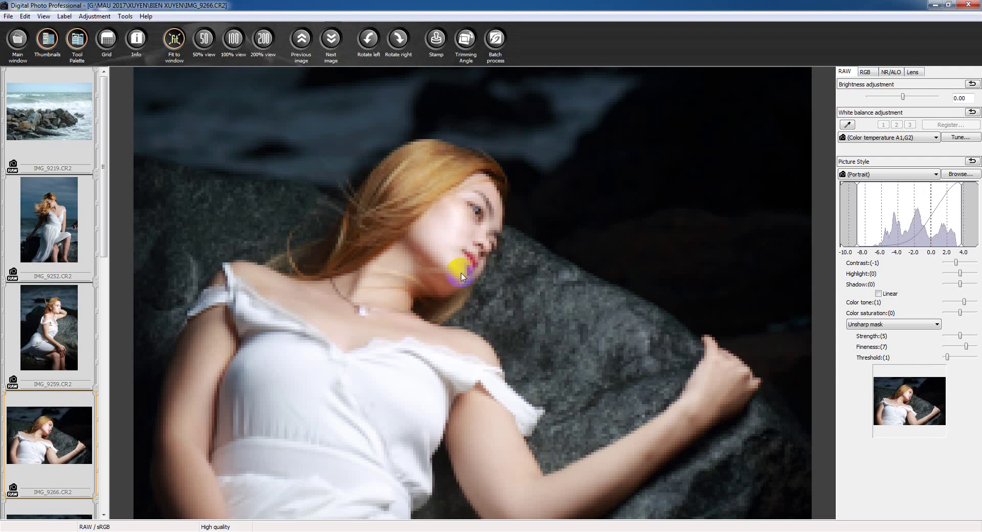
left_click_drag(103, 212, 105, 281)
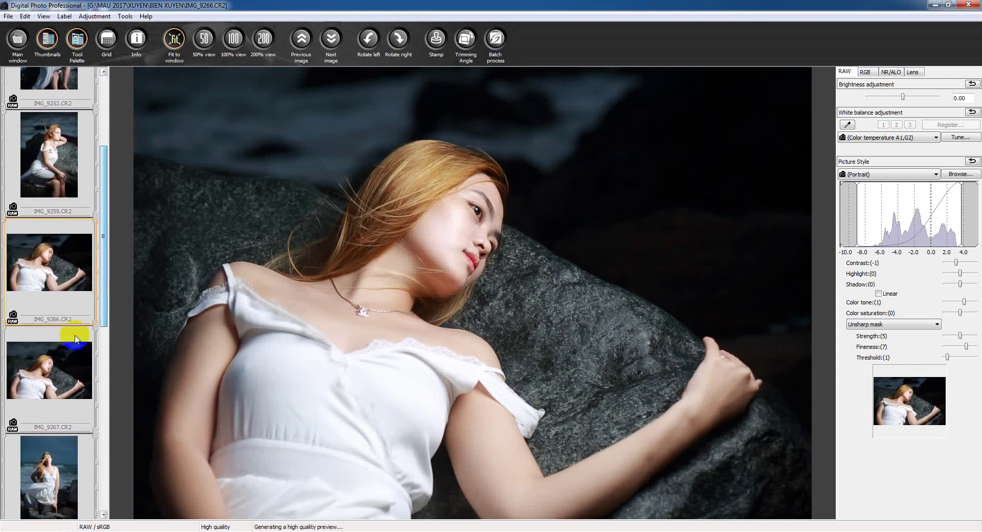
left_click(72, 342)
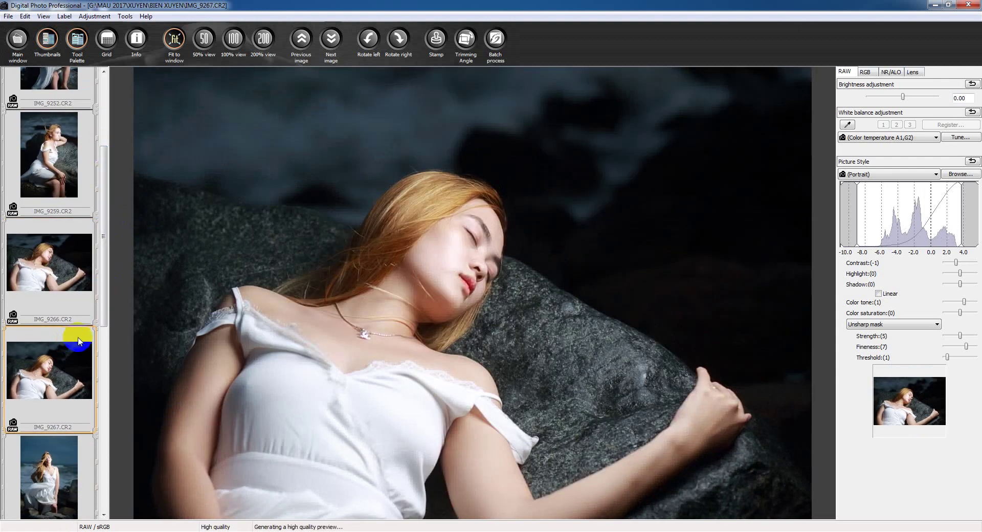
left_click(58, 476)
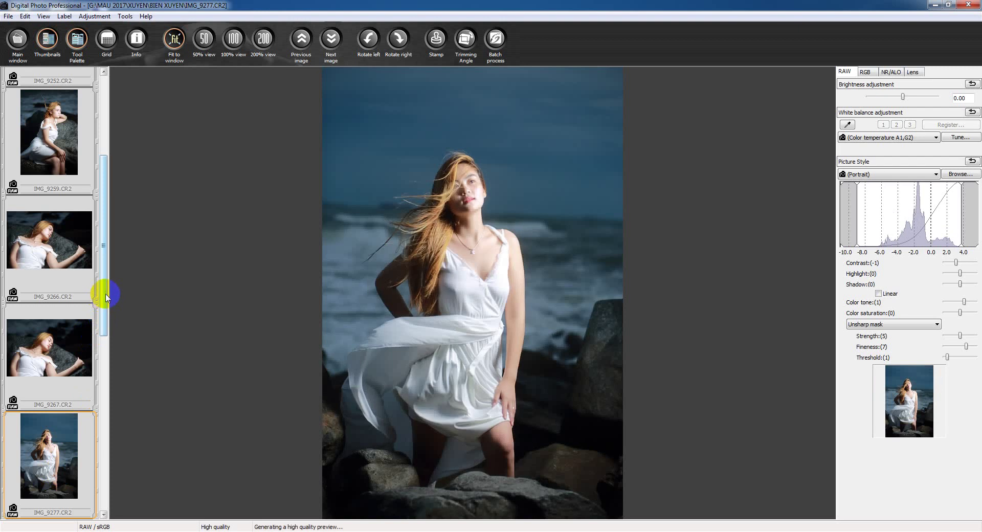
left_click_drag(106, 297, 102, 344)
left_click(61, 430)
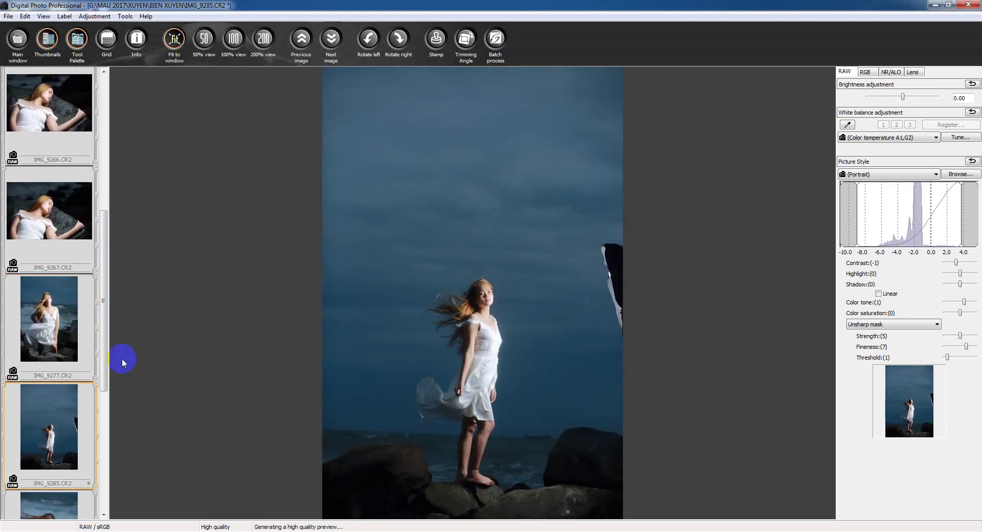
left_click_drag(103, 335, 103, 384)
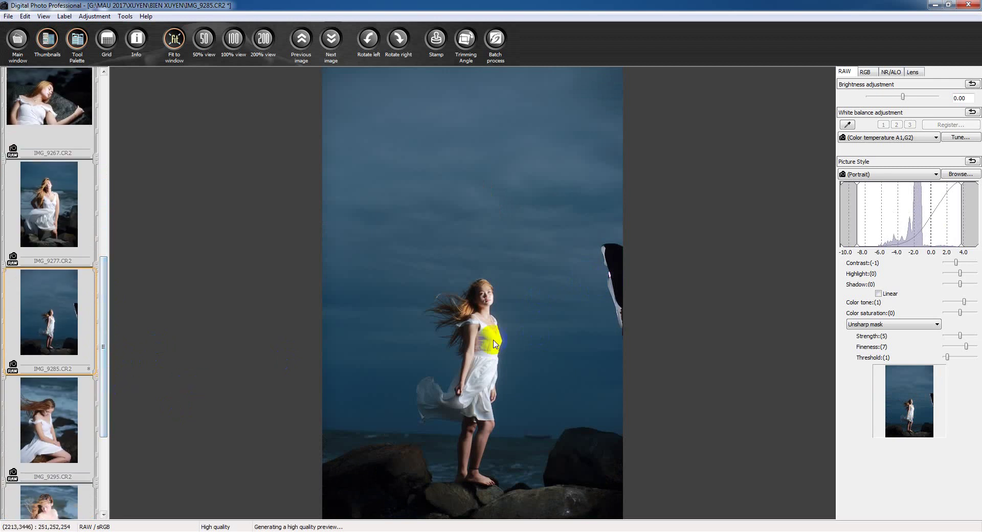
left_click(719, 281)
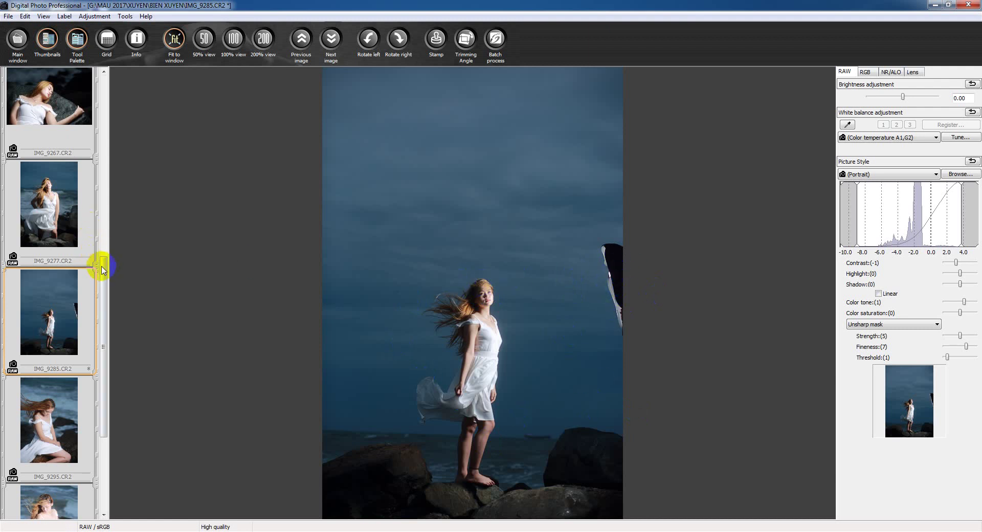
scroll(101, 274, "down", 3)
left_click(79, 328)
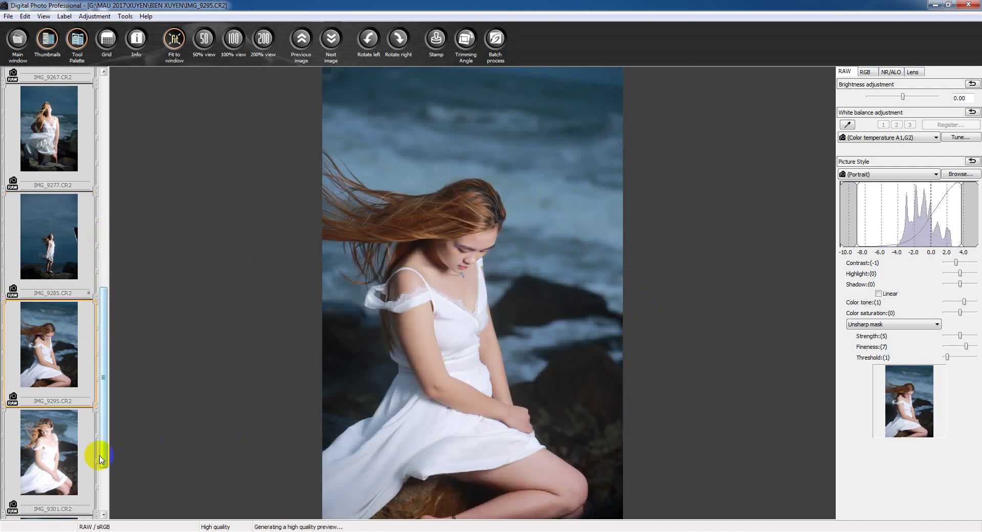
left_click(48, 447)
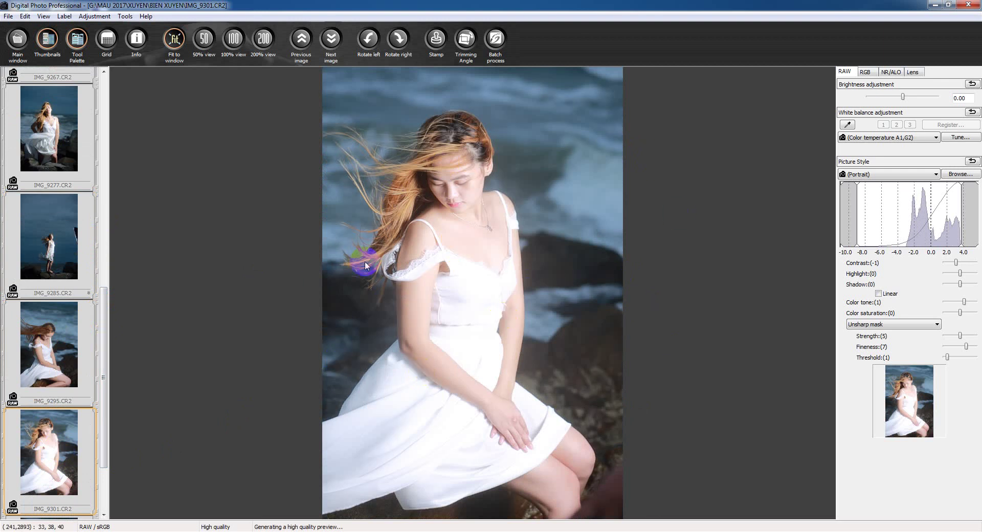
left_click_drag(99, 334, 249, 335)
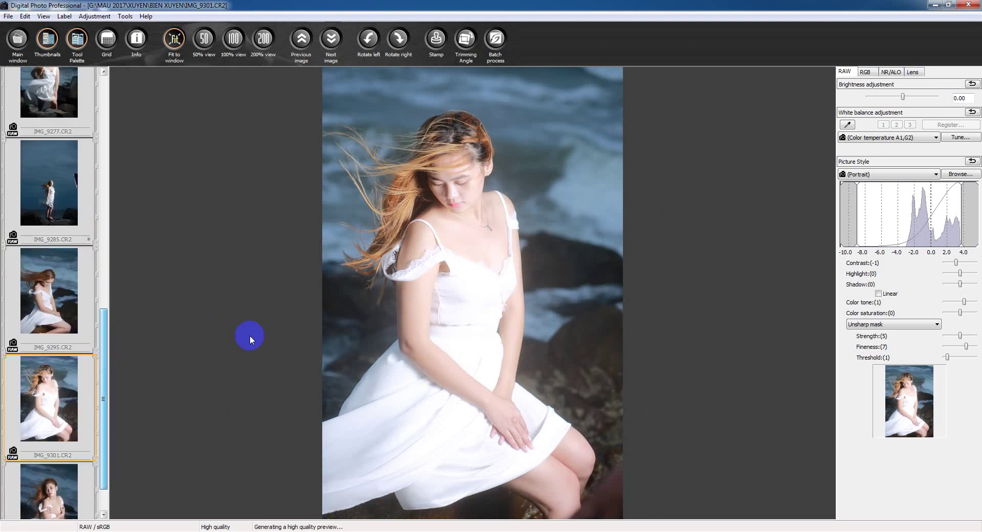
left_click(641, 199)
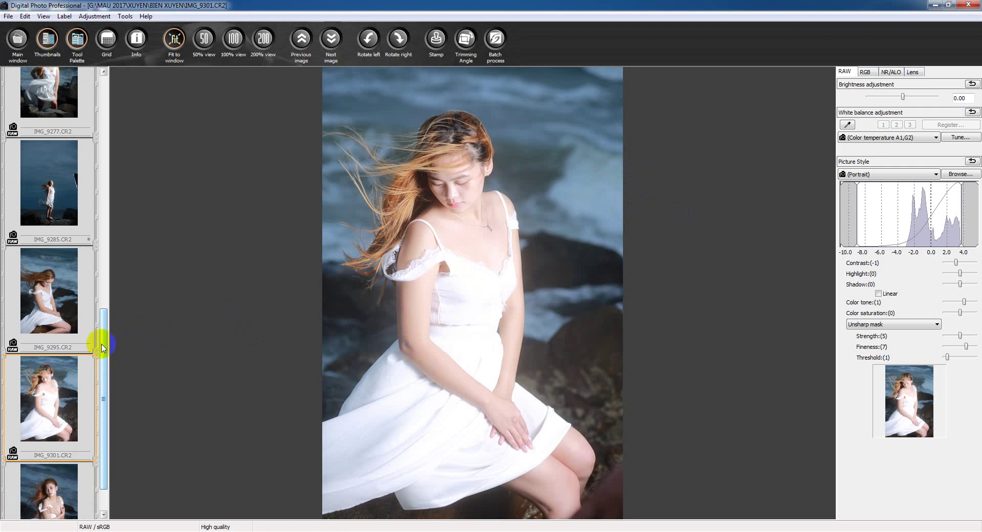
left_click_drag(102, 348, 103, 147)
left_click(64, 288)
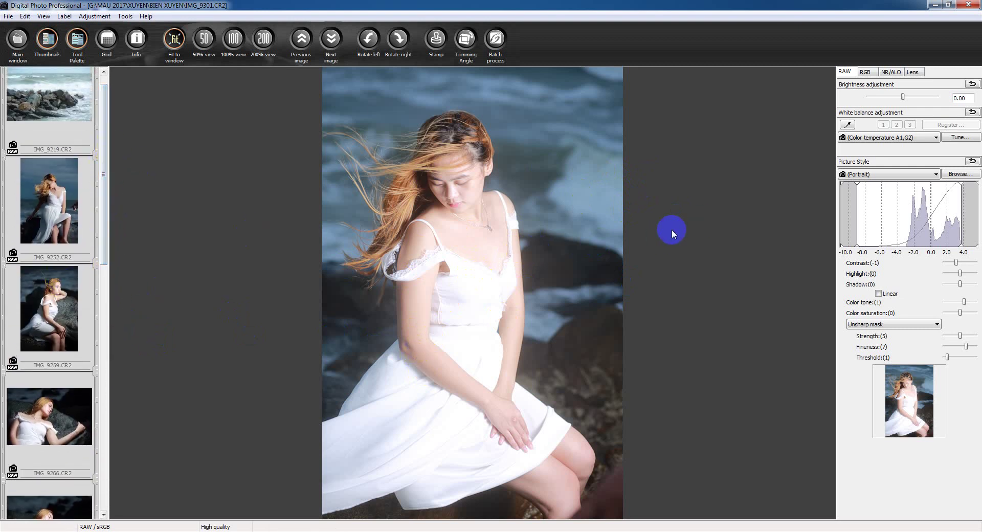
left_click_drag(103, 234, 110, 146)
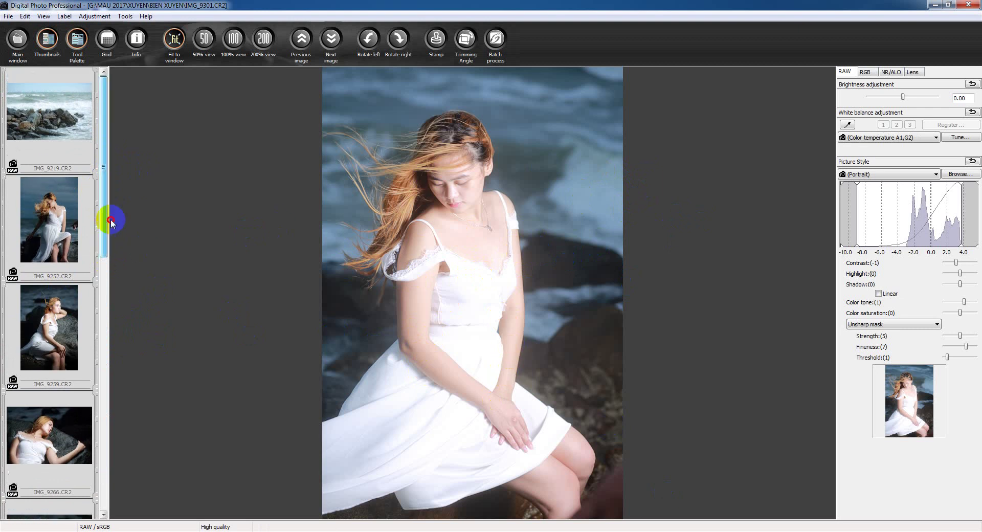
left_click(61, 137)
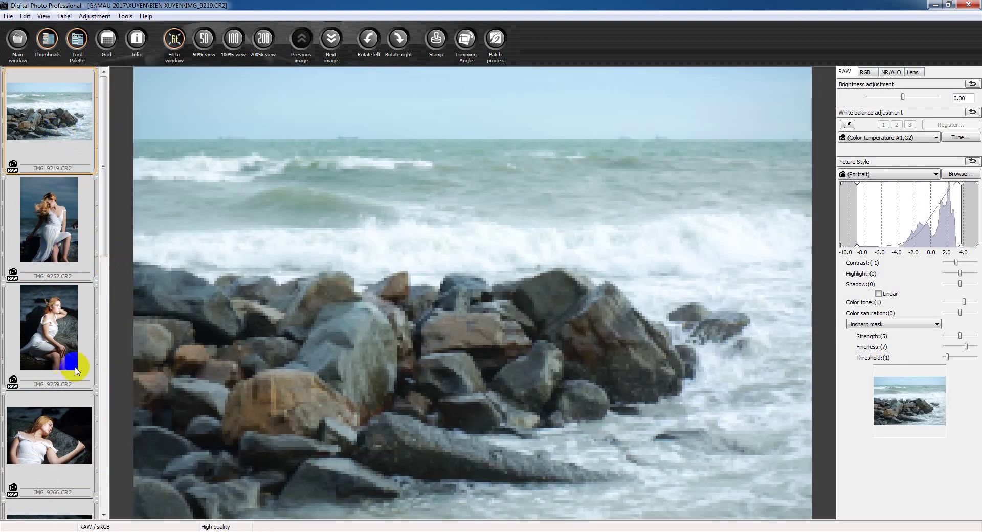
left_click_drag(105, 206, 104, 365)
left_click(44, 346)
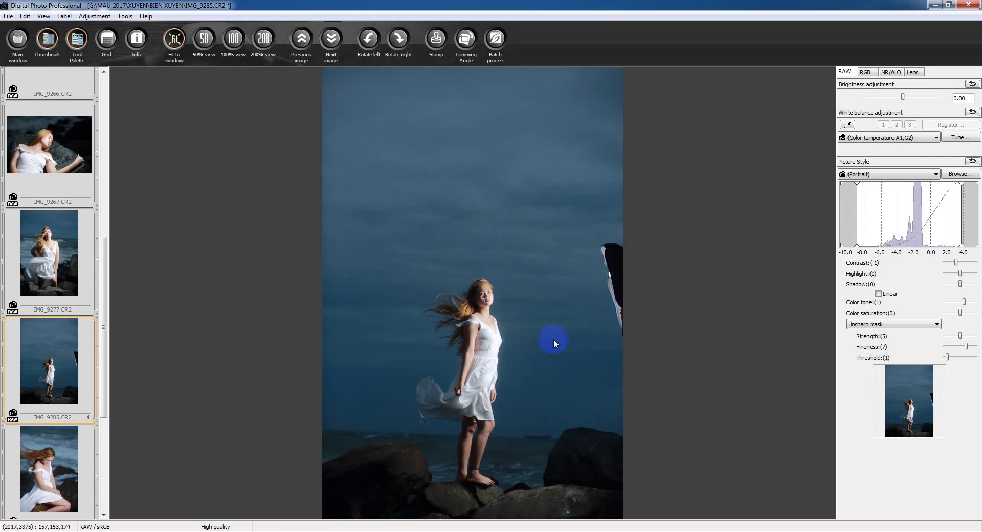
Switch to Firefox, visit your own YouTube channel page (Kênh của bạn), then minimize the browser
key("alt+Tab")
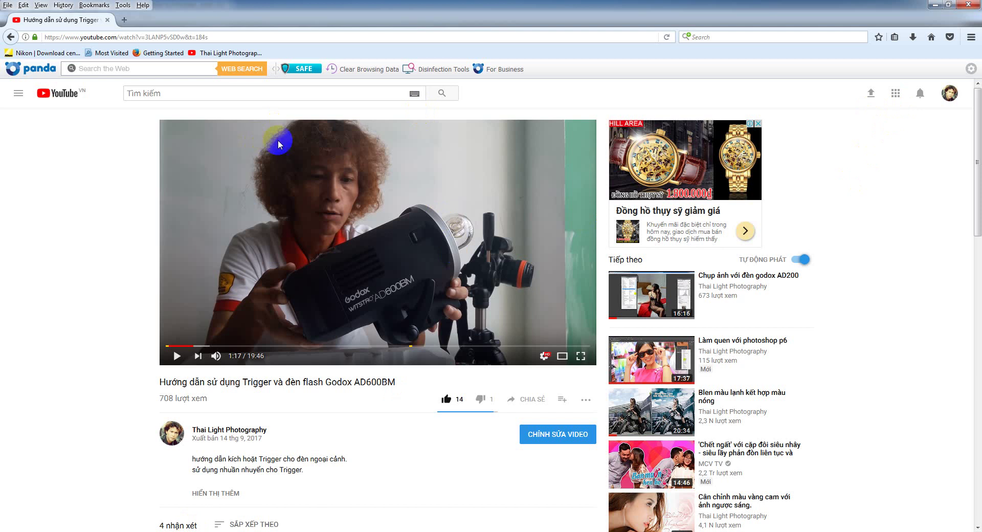
left_click(19, 93)
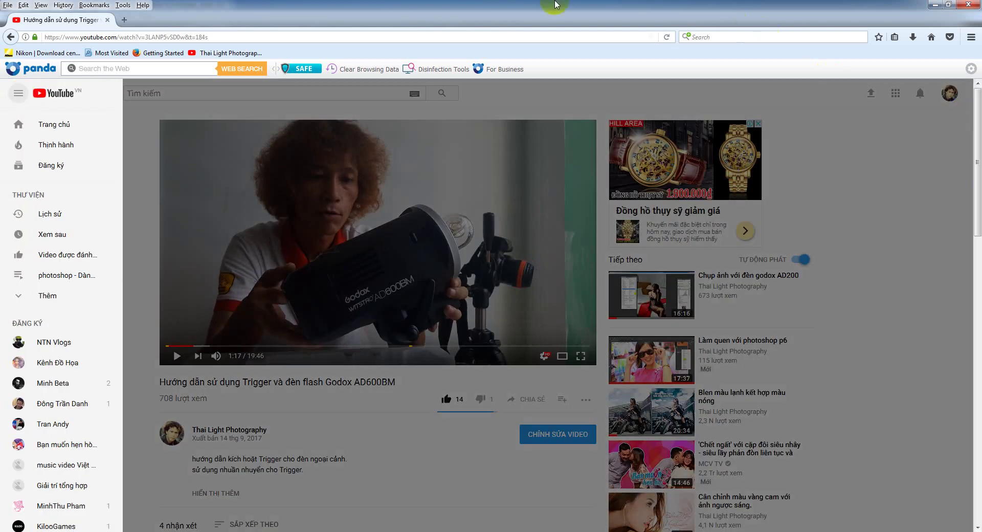
left_click(947, 97)
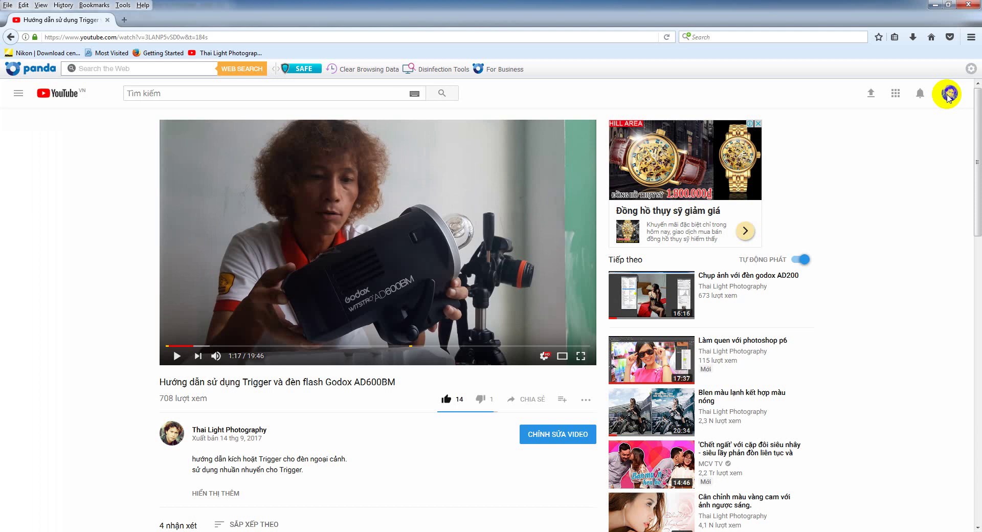
left_click(871, 154)
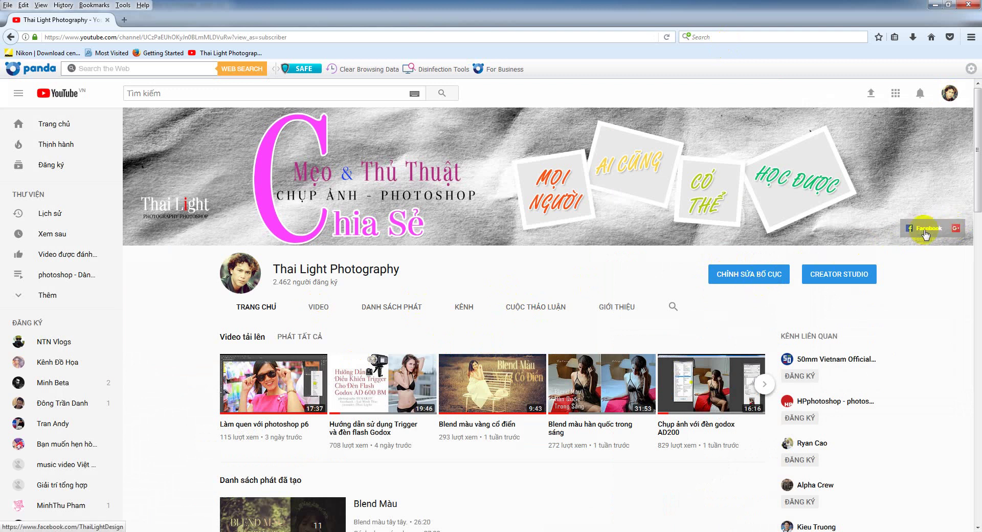
left_click(936, 6)
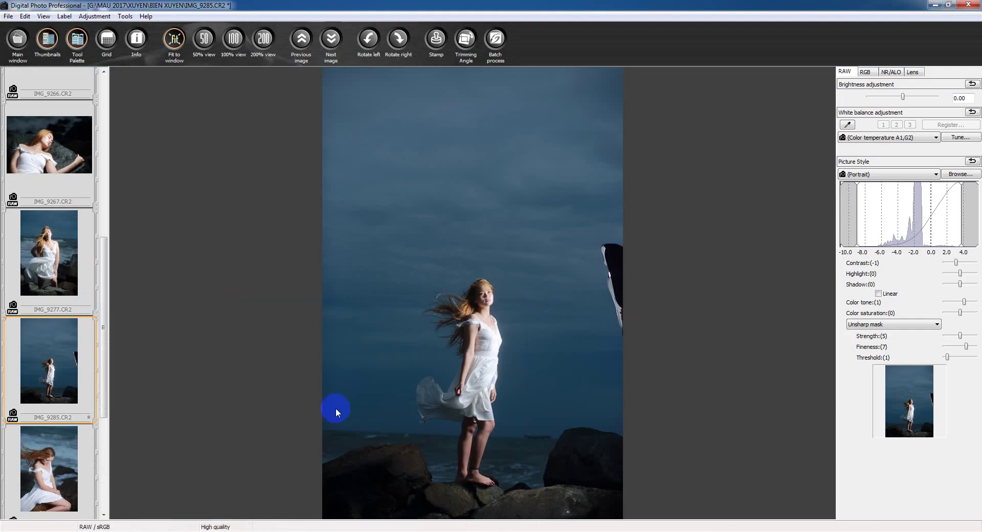
Bring up the Explorer HD folder, minimize Digital Photo Professional, and switch to IMG_9266-PDS.psd in Photoshop
key("alt+Tab")
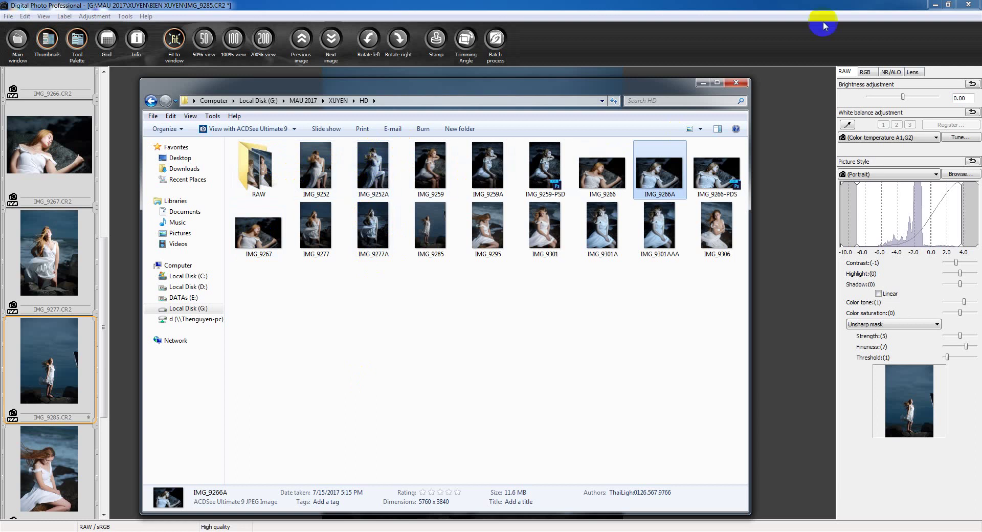
left_click(935, 4)
left_click(239, 527)
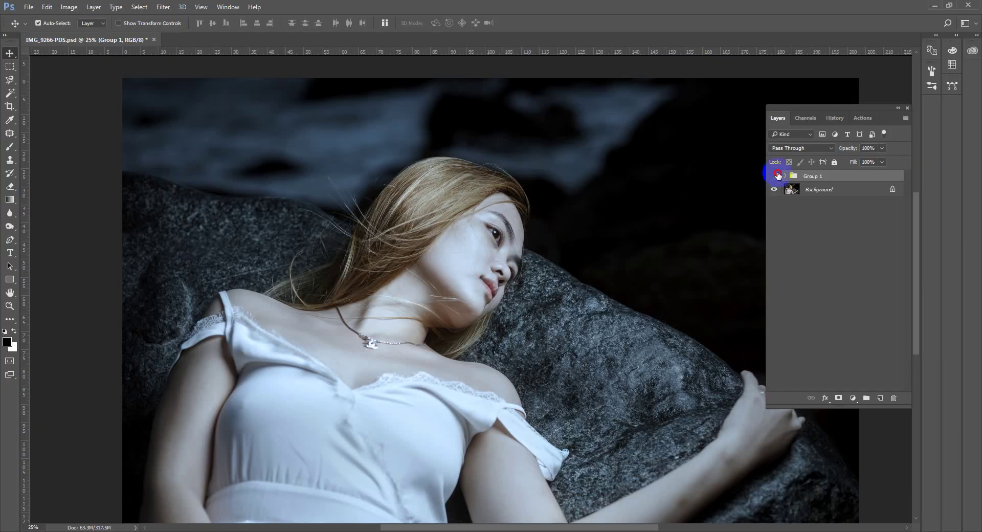
left_click(774, 176)
key("ctrl+minus")
key("ctrl+minus")
key("ctrl+minus")
left_click(775, 176)
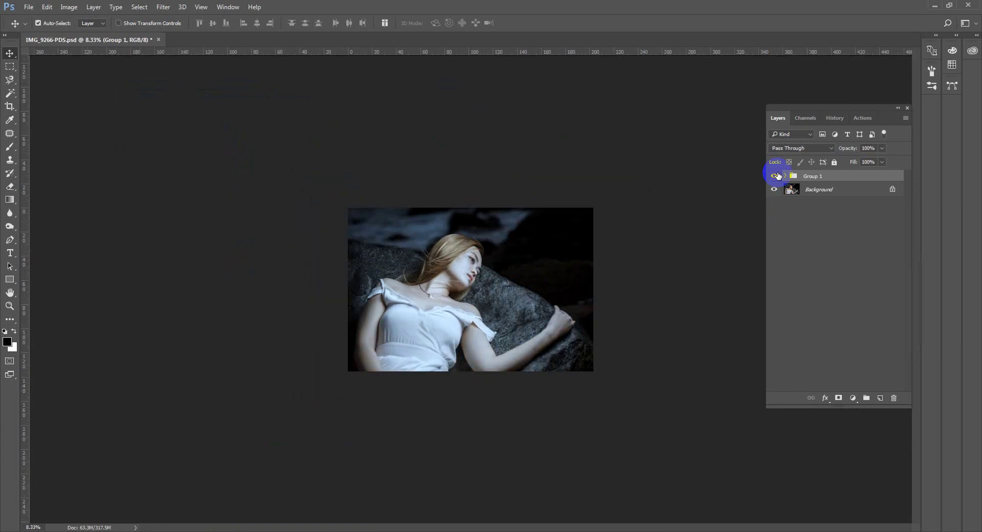
left_click(777, 176)
left_click(776, 176)
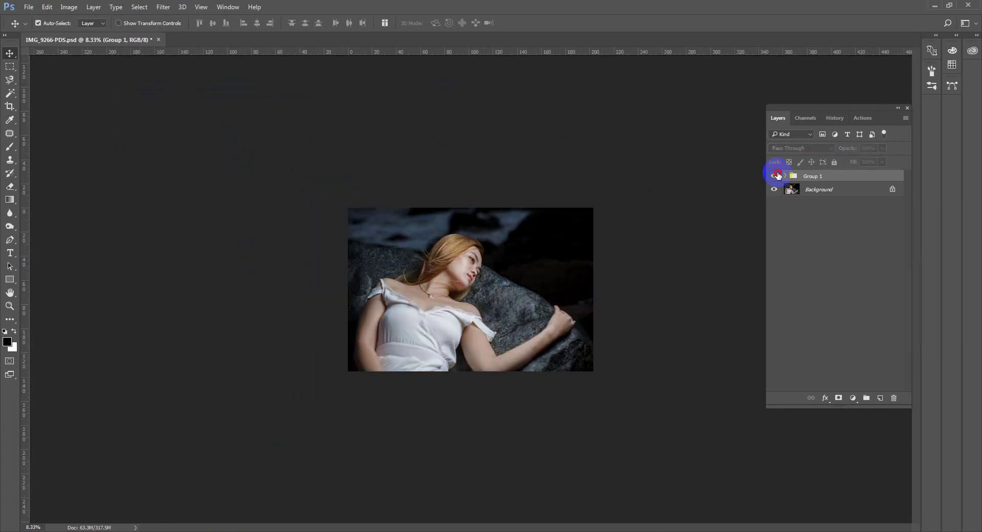
left_click(777, 176)
left_click(777, 176)
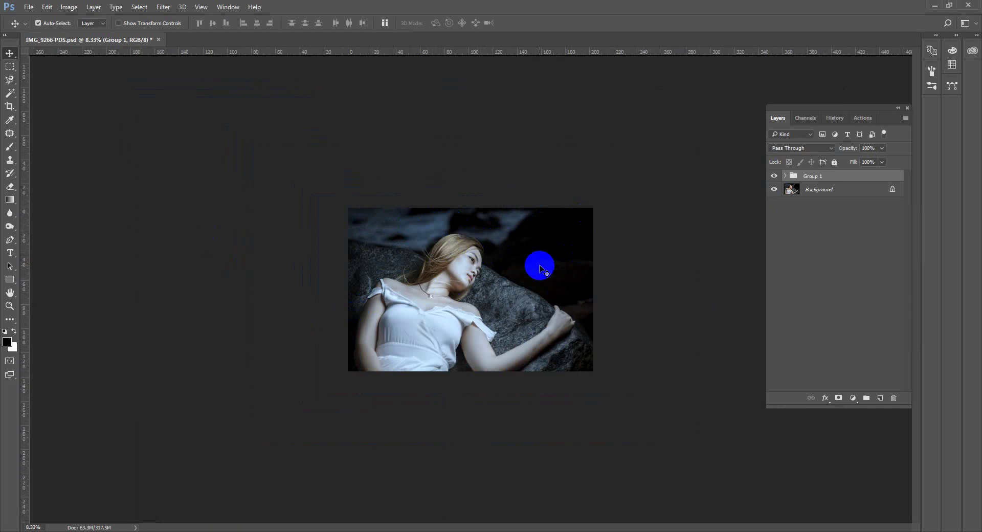
left_click(447, 295)
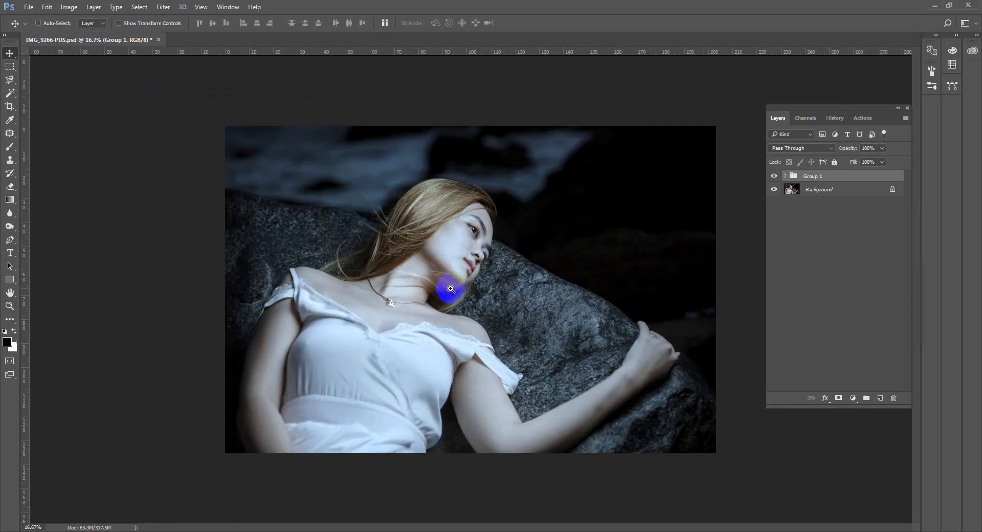
left_click_drag(449, 329, 451, 190)
left_click(500, 361)
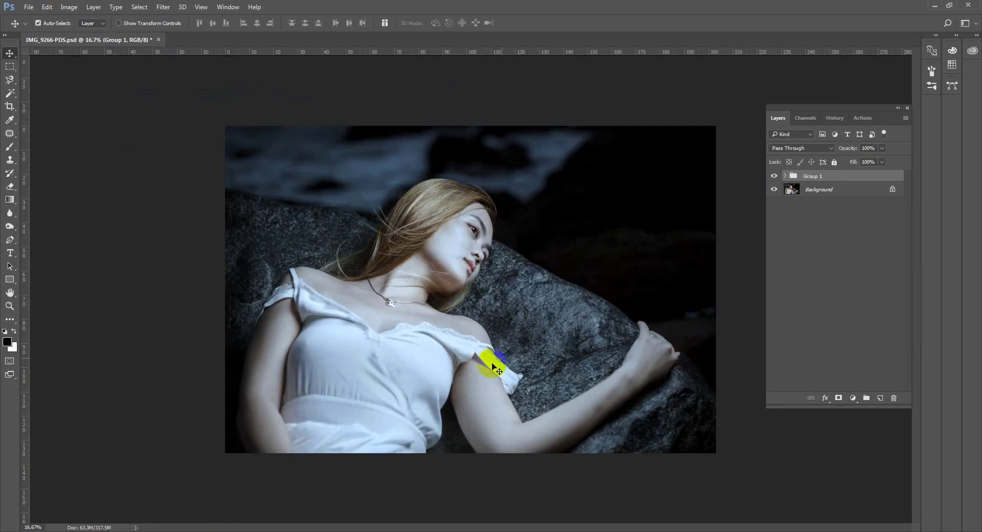
left_click(774, 176)
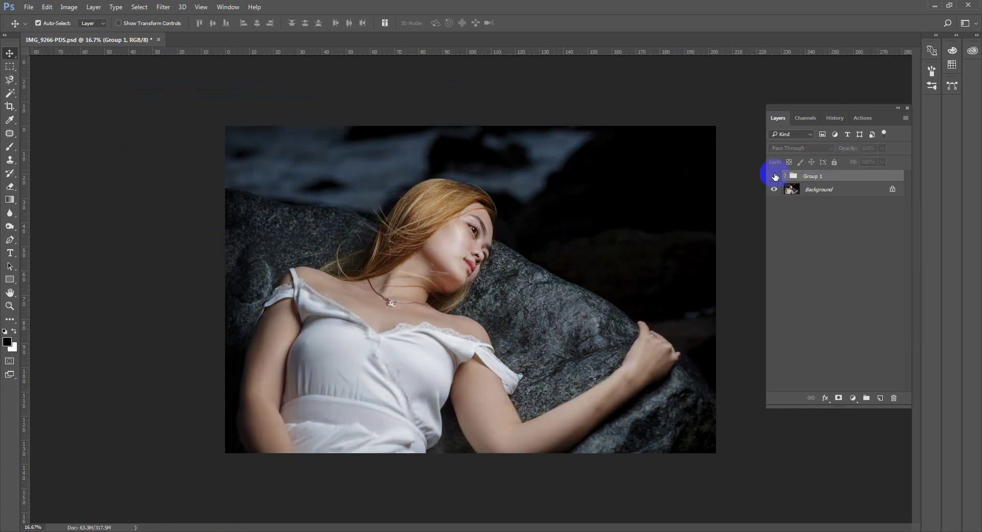
left_click(774, 175)
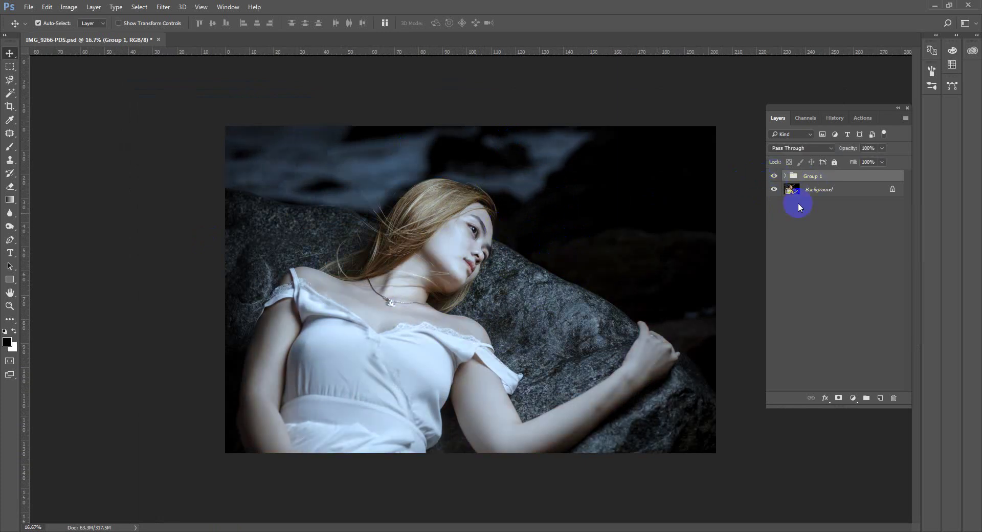
left_click(774, 177)
left_click(773, 176)
left_click(773, 176)
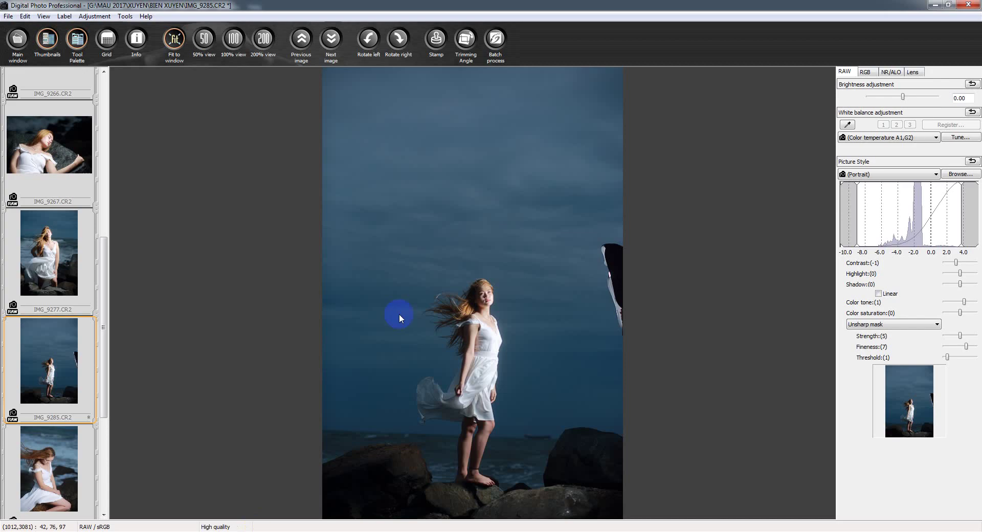
left_click(25, 149)
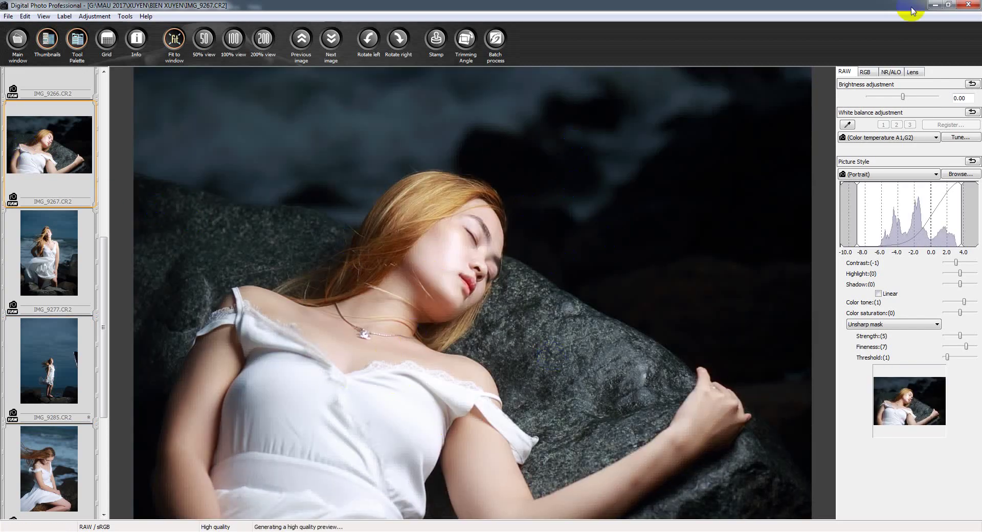
left_click(939, 7)
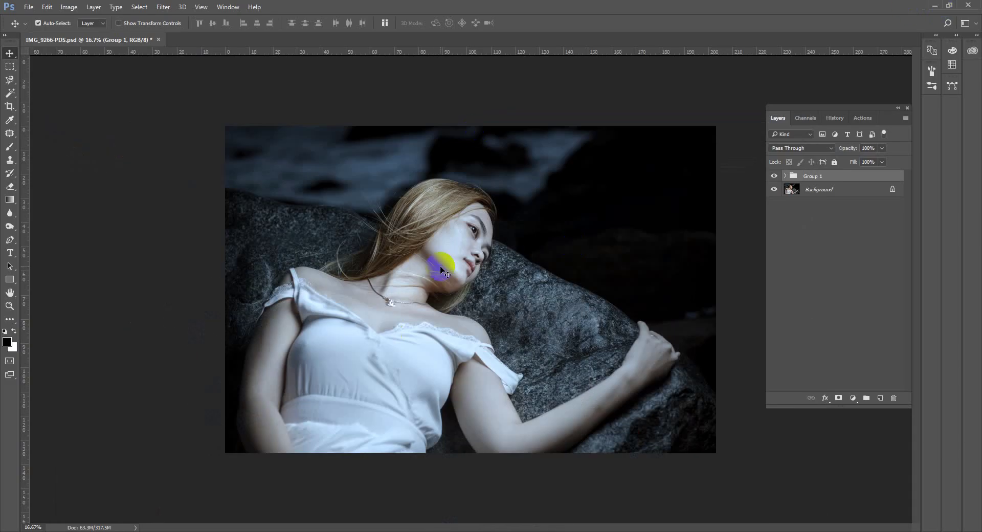